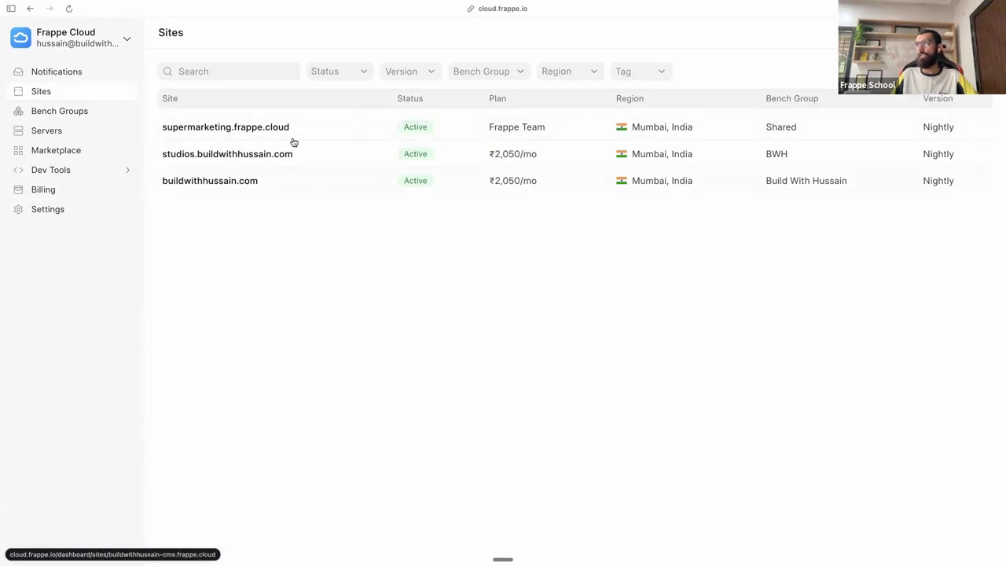
- Start a new bench group on Frappe Framework Version 15 in the Mumbai, India region
{"action": "left_click", "coordinate": [41, 113]}
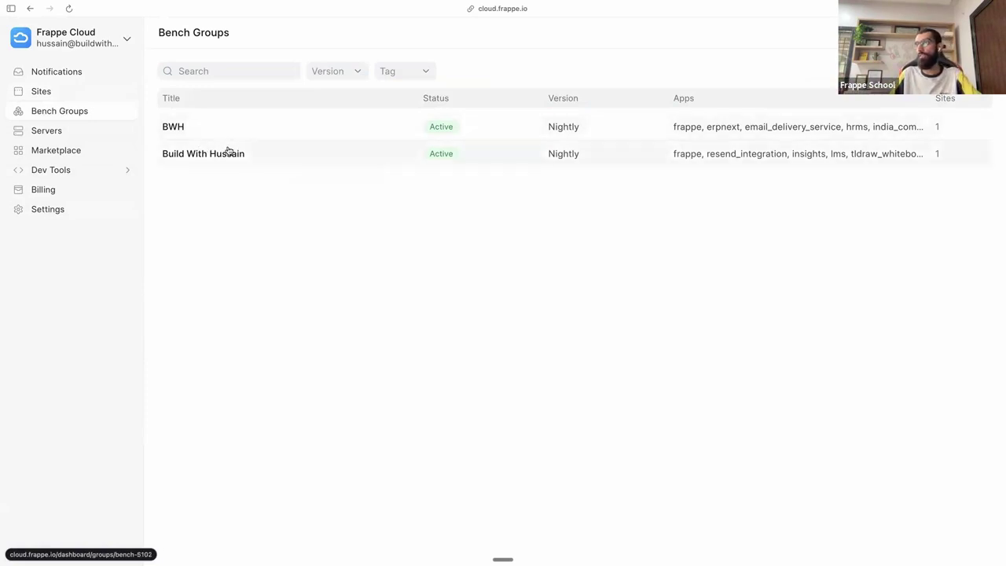
{"action": "left_click", "coordinate": [308, 154]}
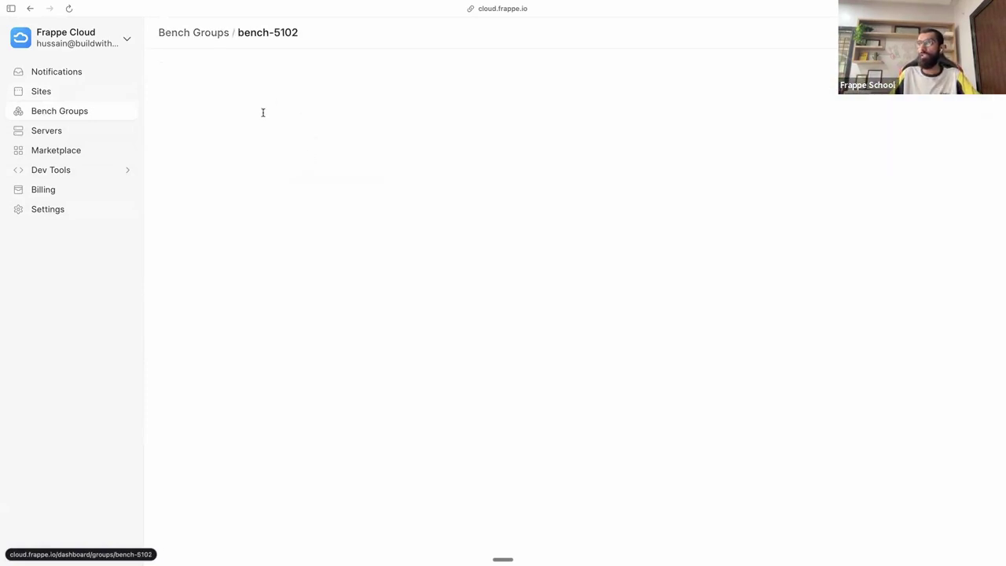
{"action": "left_click", "coordinate": [196, 33]}
{"action": "left_click", "coordinate": [965, 32]}
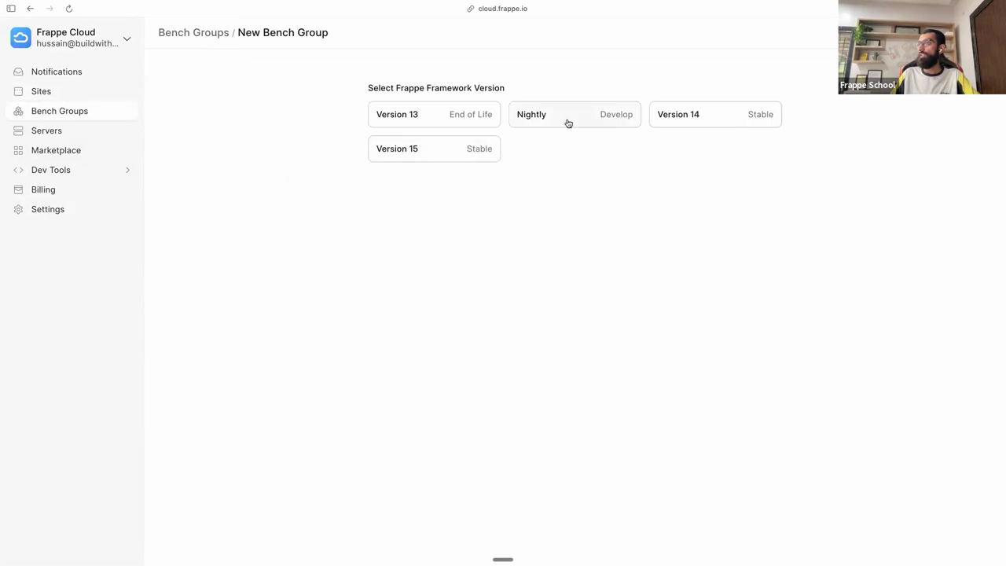
{"action": "left_click", "coordinate": [450, 151]}
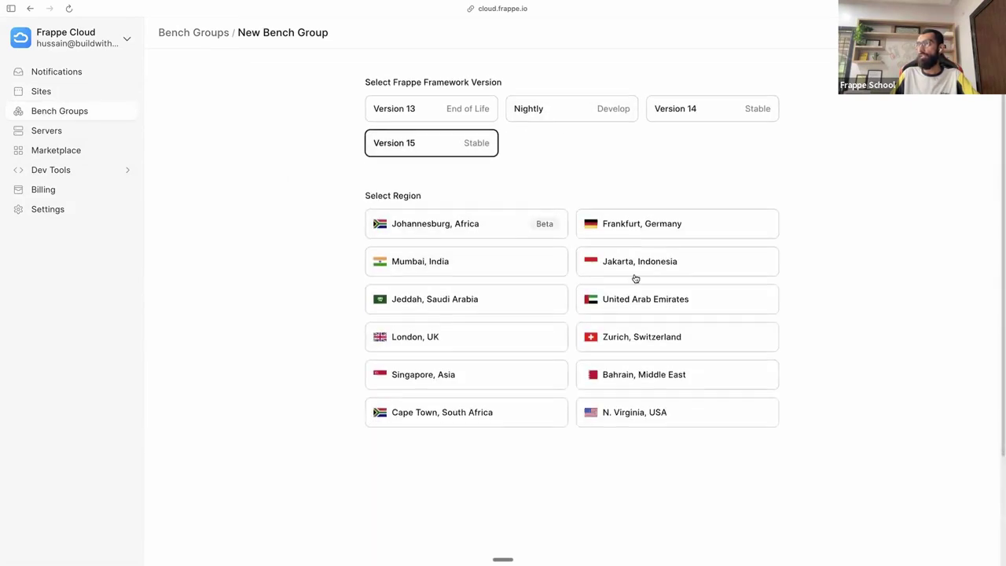
{"action": "scroll", "coordinate": [550, 306], "scroll_direction": "down", "scroll_amount": 1}
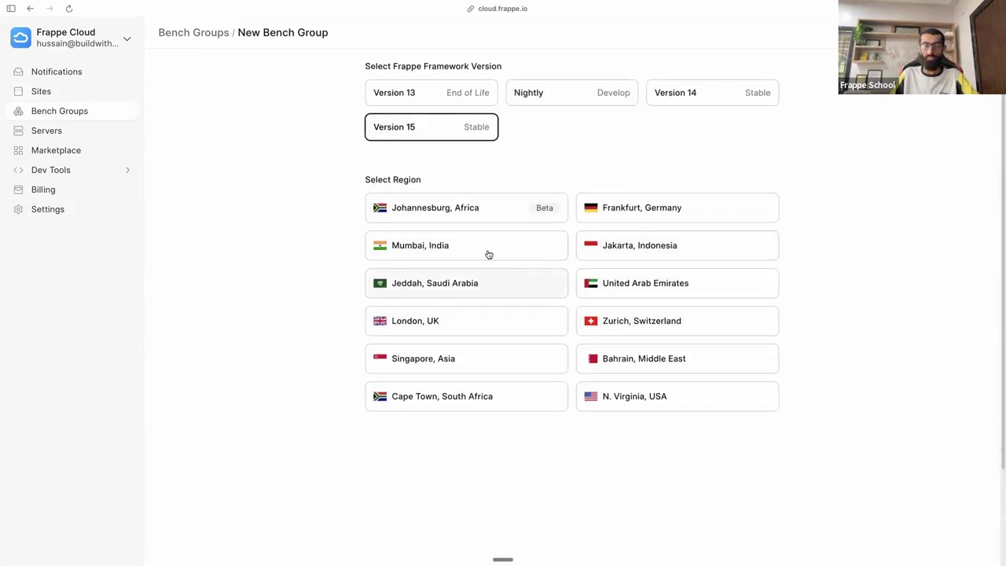
{"action": "left_click", "coordinate": [432, 246]}
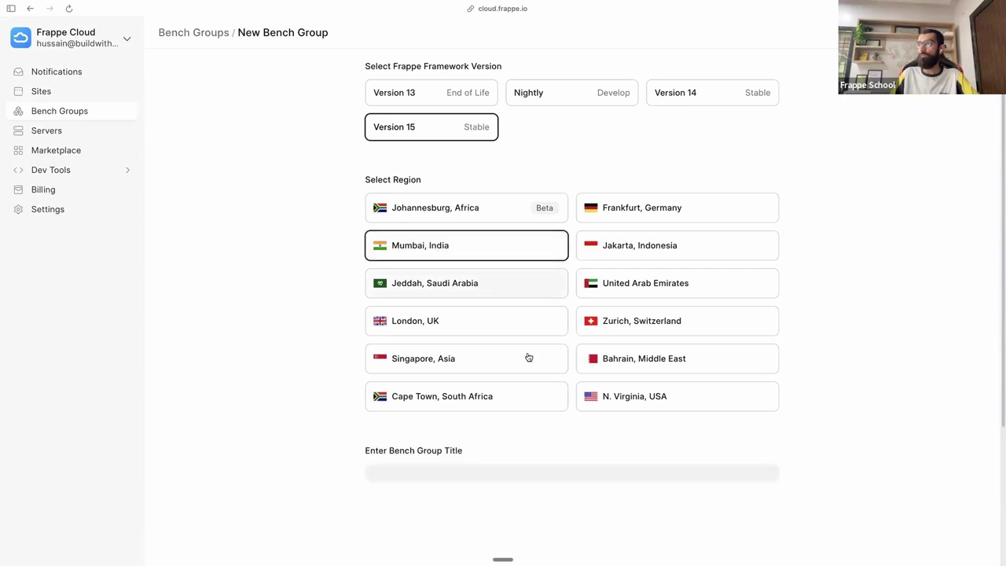
{"action": "scroll", "coordinate": [489, 395], "scroll_direction": "down", "scroll_amount": 1}
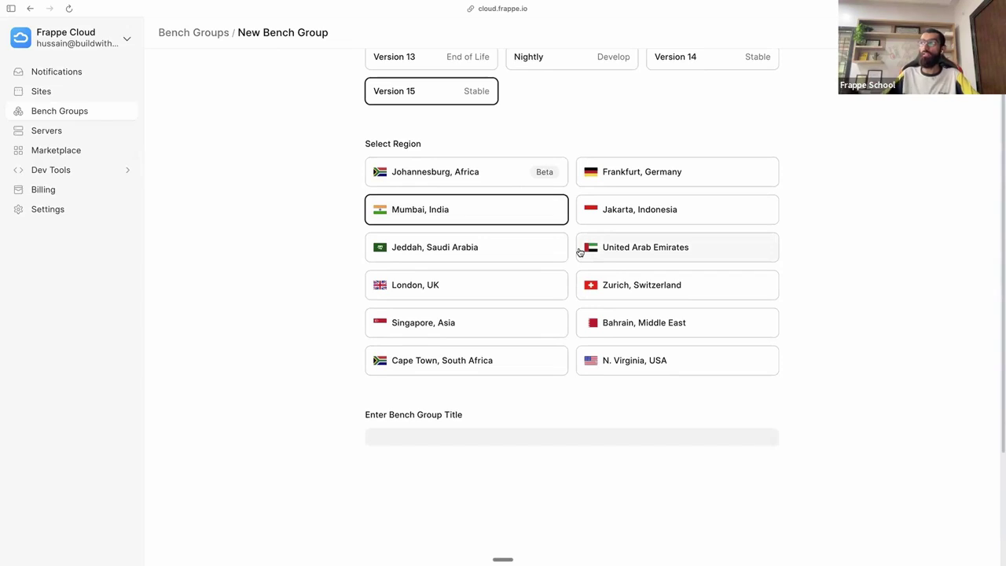
{"action": "left_click", "coordinate": [534, 246]}
{"action": "left_click", "coordinate": [521, 218]}
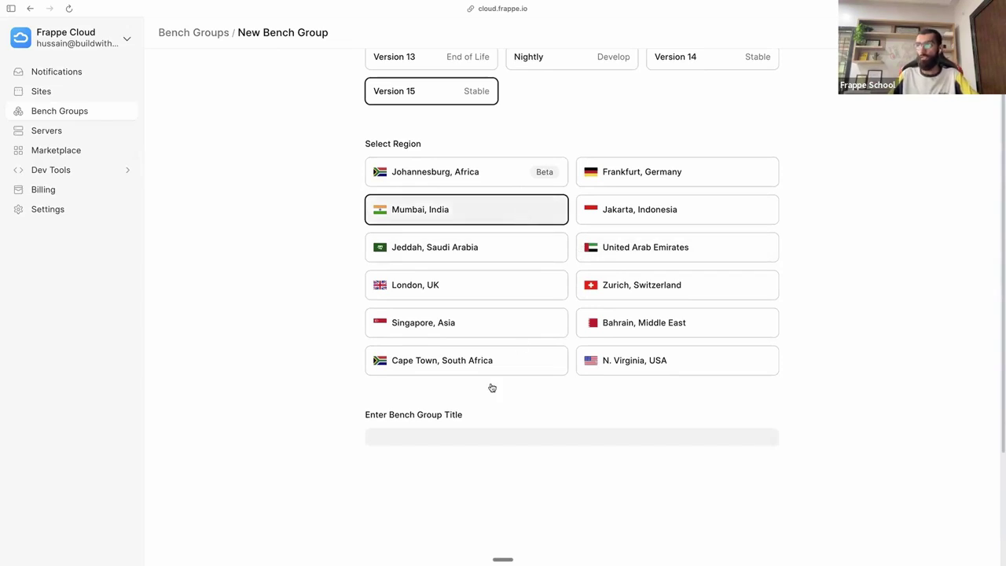
- Title the new bench group Donation Management
{"action": "scroll", "coordinate": [495, 425], "scroll_direction": "down", "scroll_amount": 3}
{"action": "type", "text": "DOnation"}
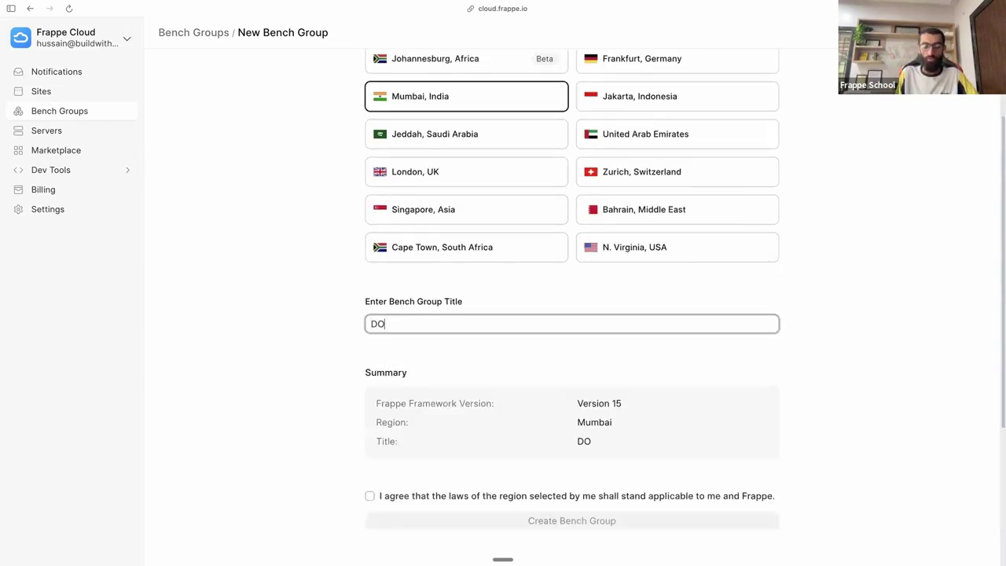
{"action": "key", "text": "BackSpace"}
{"action": "key", "text": "BackSpace"}
{"action": "key", "text": "BackSpace"}
{"action": "key", "text": "BackSpace"}
{"action": "key", "text": "BackSpace"}
{"action": "key", "text": "BackSpace"}
{"action": "key", "text": "BackSpace"}
{"action": "type", "text": "onation Management"}
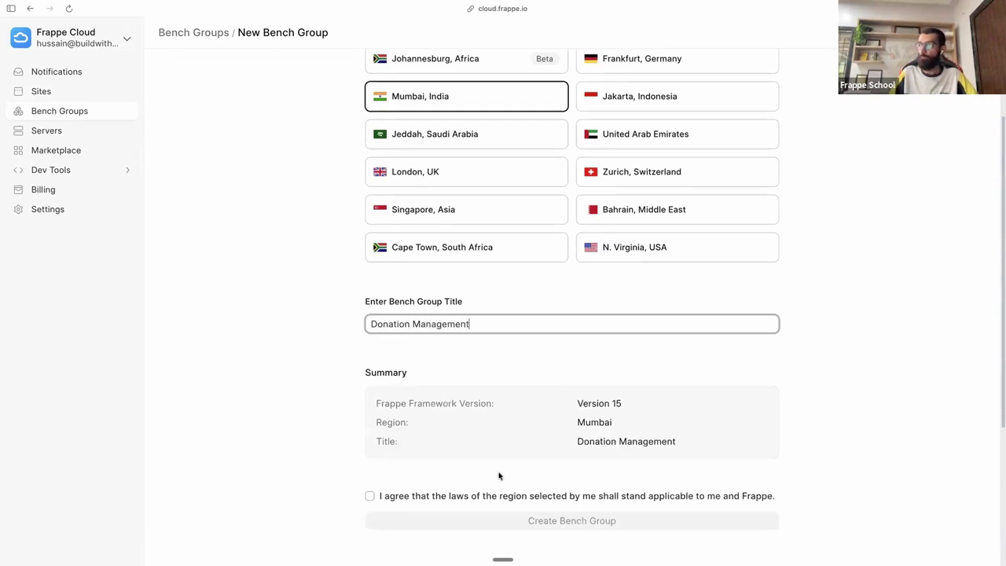
- Accept the agreement on the selected region's laws and create the bench group
{"action": "scroll", "coordinate": [460, 503], "scroll_direction": "down", "scroll_amount": 1}
{"action": "left_click", "coordinate": [455, 471]}
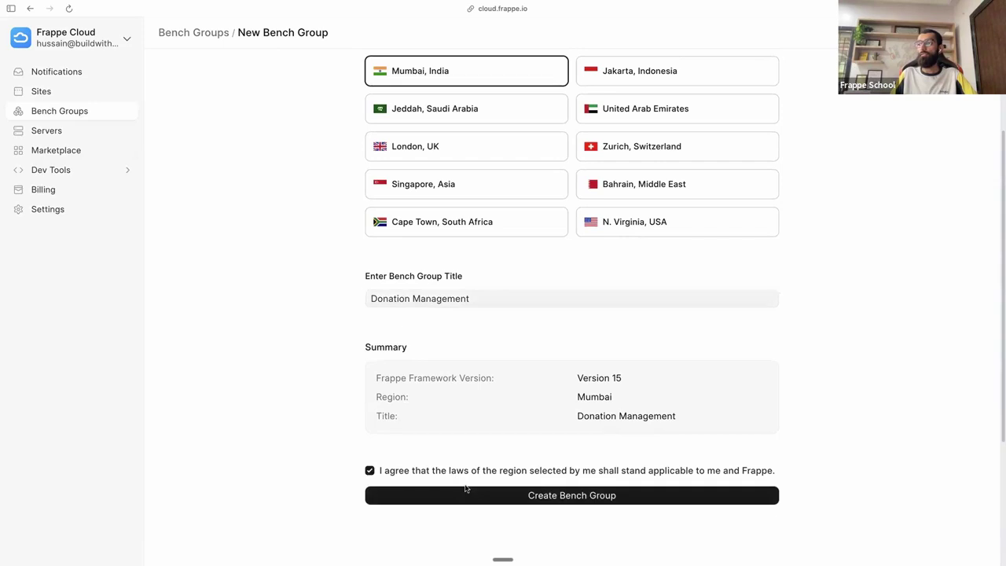
{"action": "left_click", "coordinate": [467, 496]}
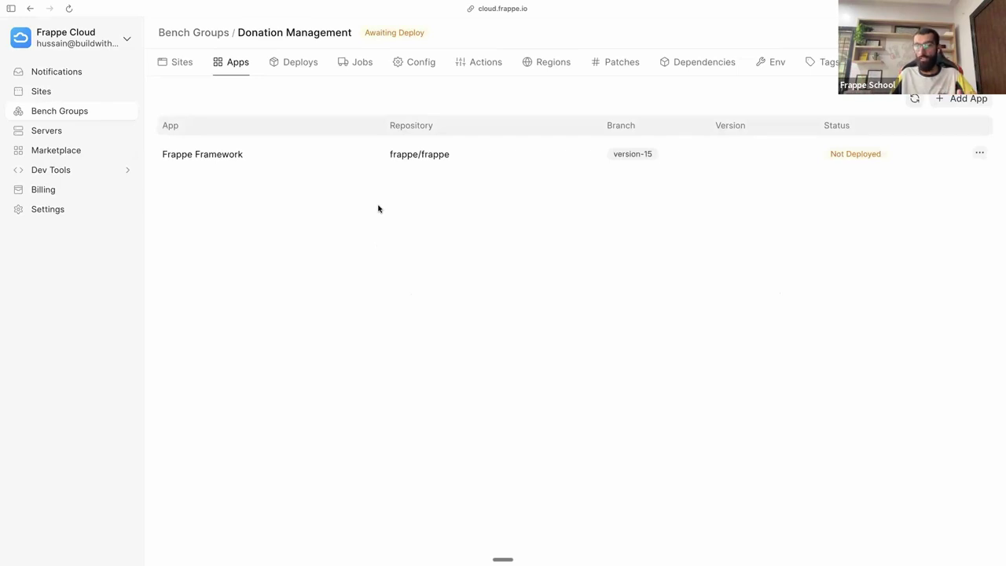
- Add the marketplace apps Print Designer (main), Learning (develop) and Builder (master) to the Donation Management bench group
{"action": "left_click", "coordinate": [957, 98]}
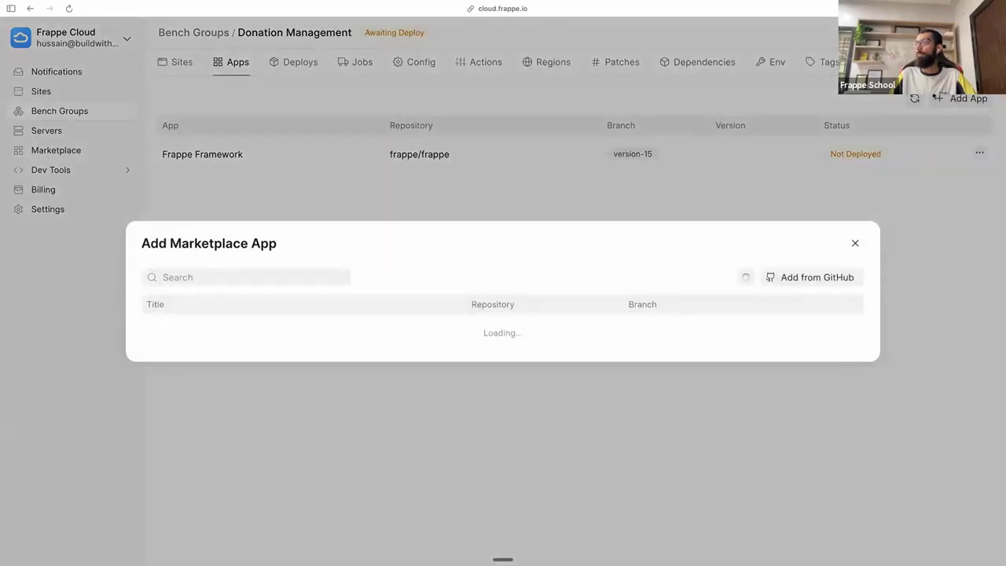
{"action": "scroll", "coordinate": [481, 365], "scroll_direction": "down", "scroll_amount": 15}
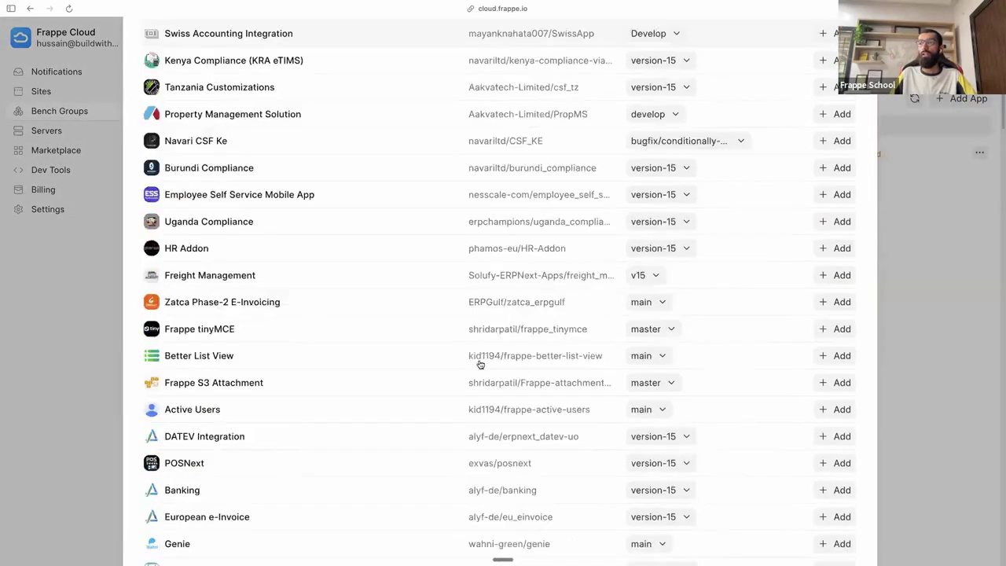
{"action": "scroll", "coordinate": [479, 363], "scroll_direction": "down", "scroll_amount": 20}
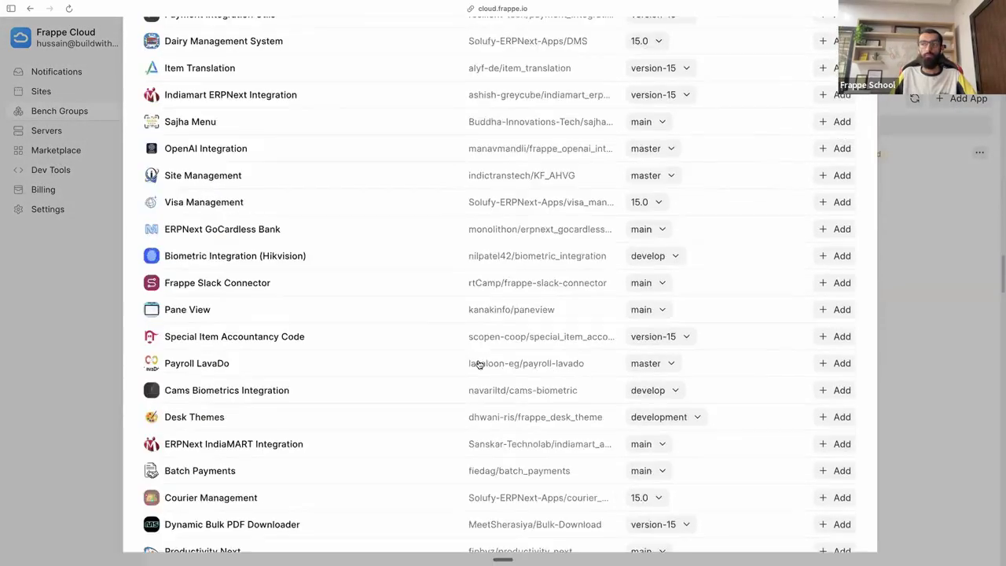
{"action": "scroll", "coordinate": [479, 363], "scroll_direction": "down", "scroll_amount": 20}
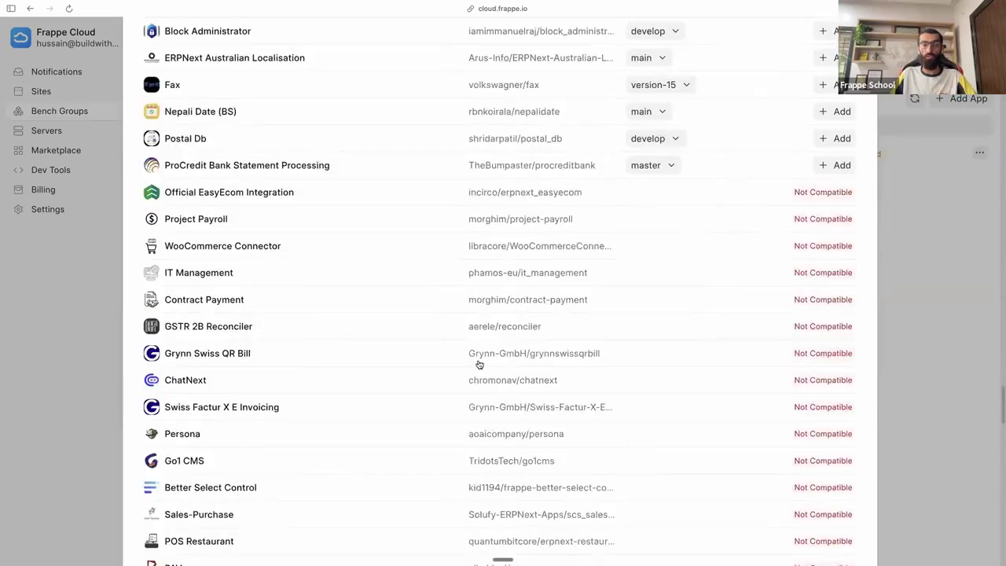
{"action": "scroll", "coordinate": [478, 364], "scroll_direction": "up", "scroll_amount": 20}
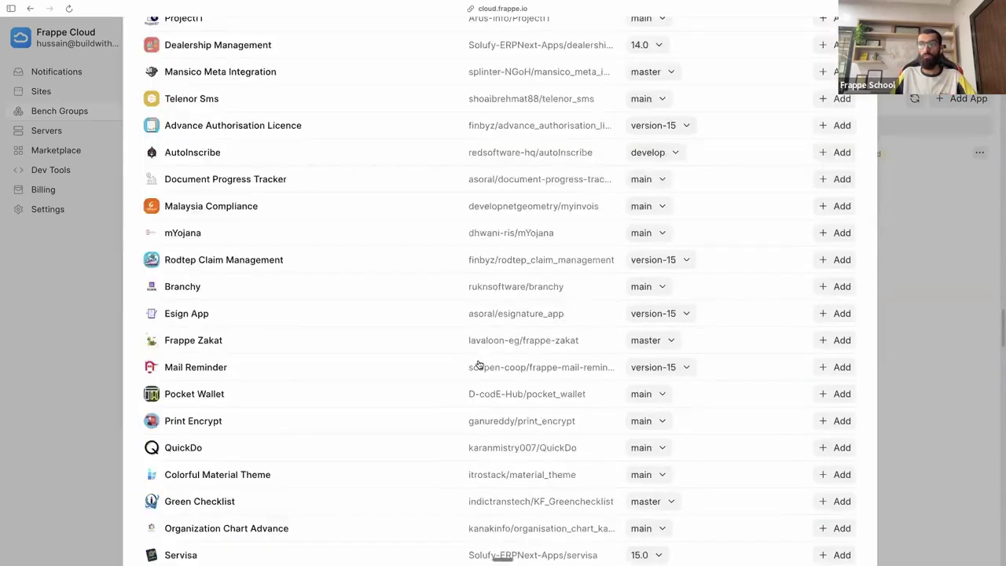
{"action": "scroll", "coordinate": [479, 364], "scroll_direction": "up", "scroll_amount": 20}
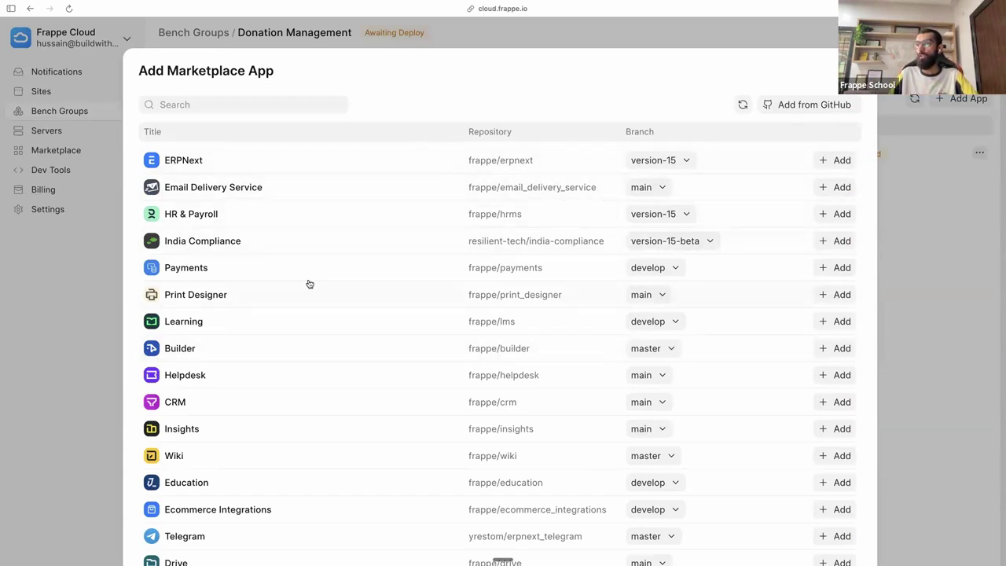
{"action": "scroll", "coordinate": [550, 283], "scroll_direction": "down", "scroll_amount": 1}
{"action": "left_click", "coordinate": [840, 292]}
{"action": "scroll", "coordinate": [542, 319], "scroll_direction": "down", "scroll_amount": 2}
{"action": "left_click", "coordinate": [854, 292]}
{"action": "left_click", "coordinate": [827, 315]}
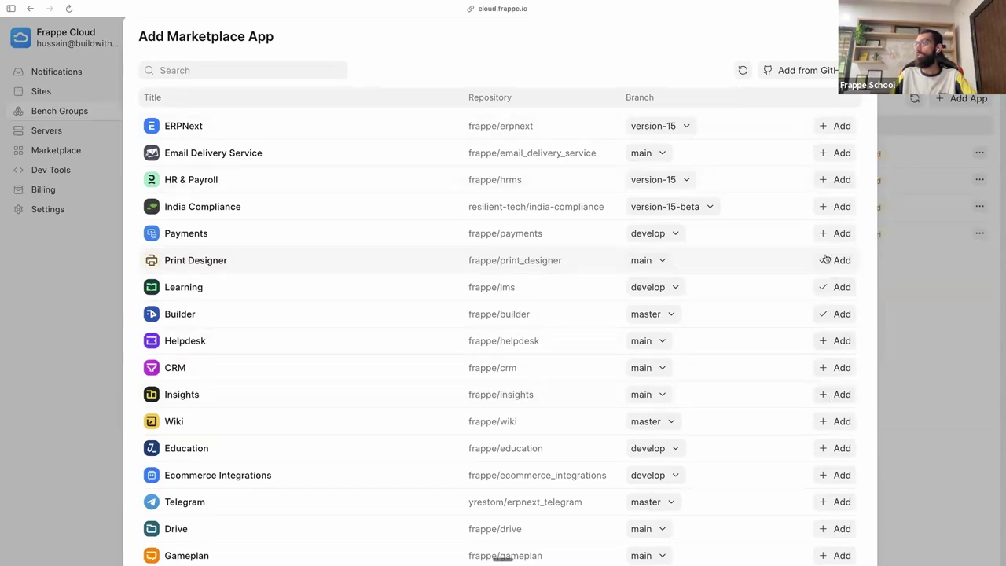
{"action": "key", "text": "Escape"}
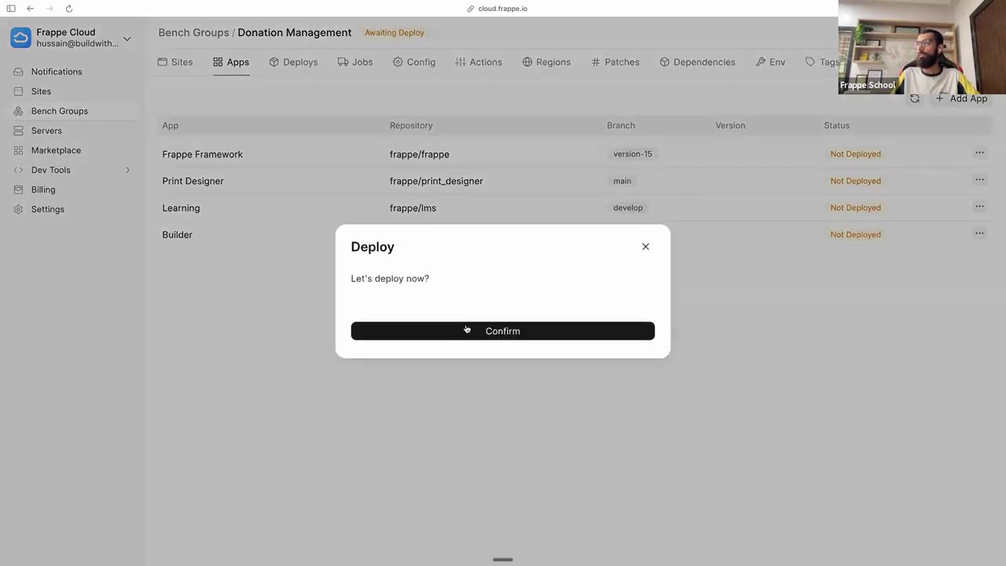
- Deploy the Donation Management bench group with its added apps and view its list of sites
{"action": "left_click", "coordinate": [467, 330]}
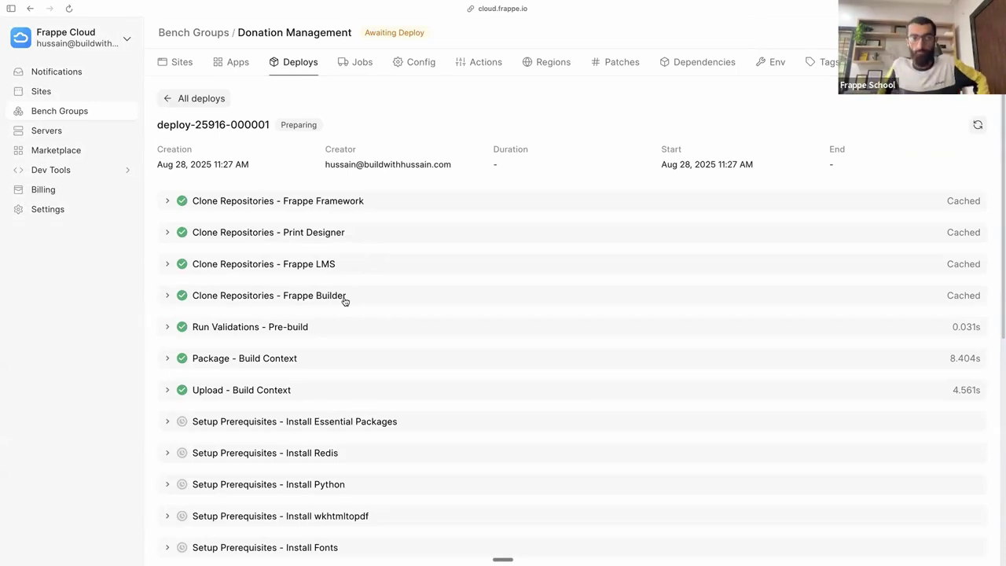
{"action": "left_click", "coordinate": [179, 62]}
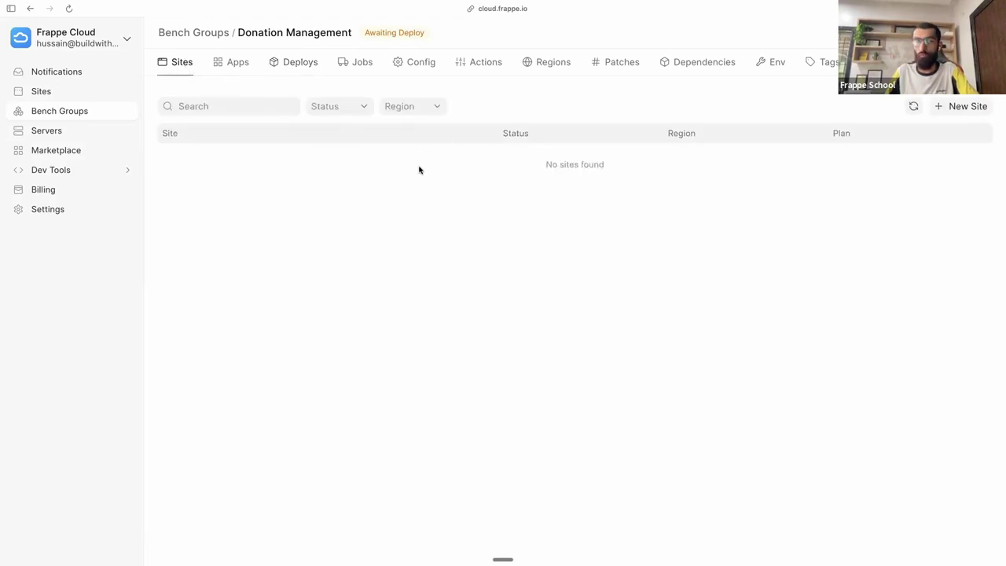
- Try to add Jeddah, Saudi Arabia as a second region of the Donation Management bench group
{"action": "left_click", "coordinate": [533, 62]}
{"action": "left_click", "coordinate": [935, 102]}
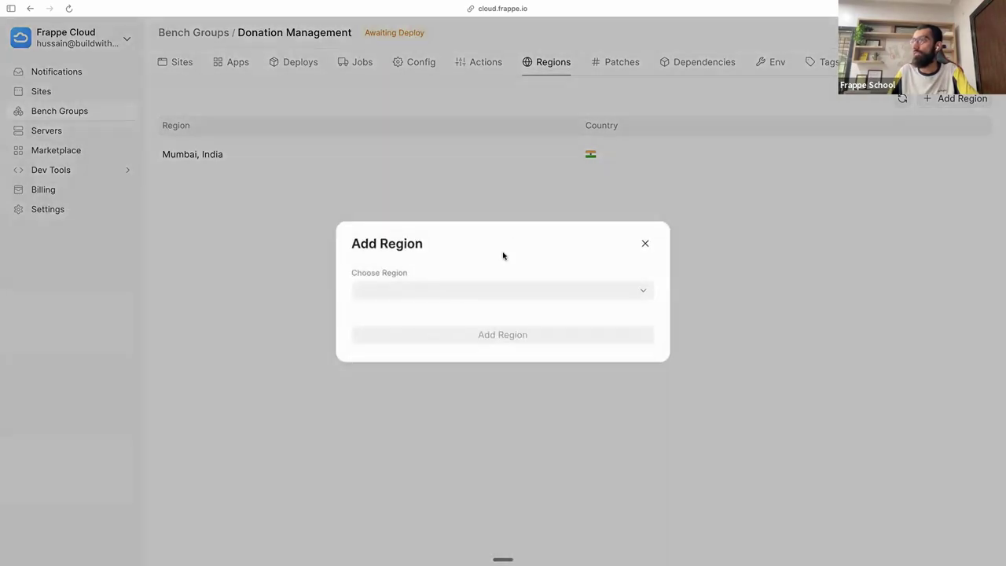
{"action": "left_click", "coordinate": [455, 290]}
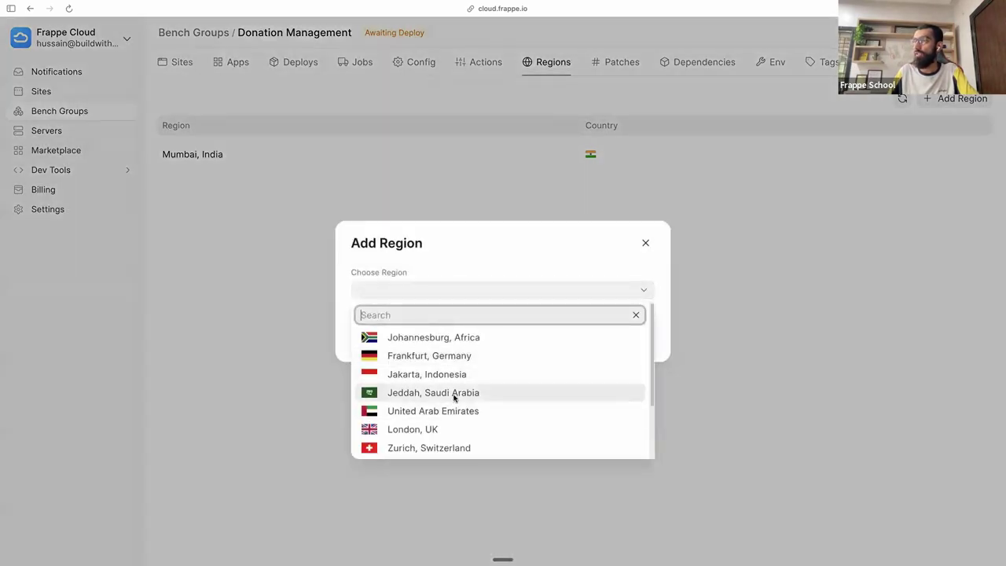
{"action": "left_click", "coordinate": [453, 393]}
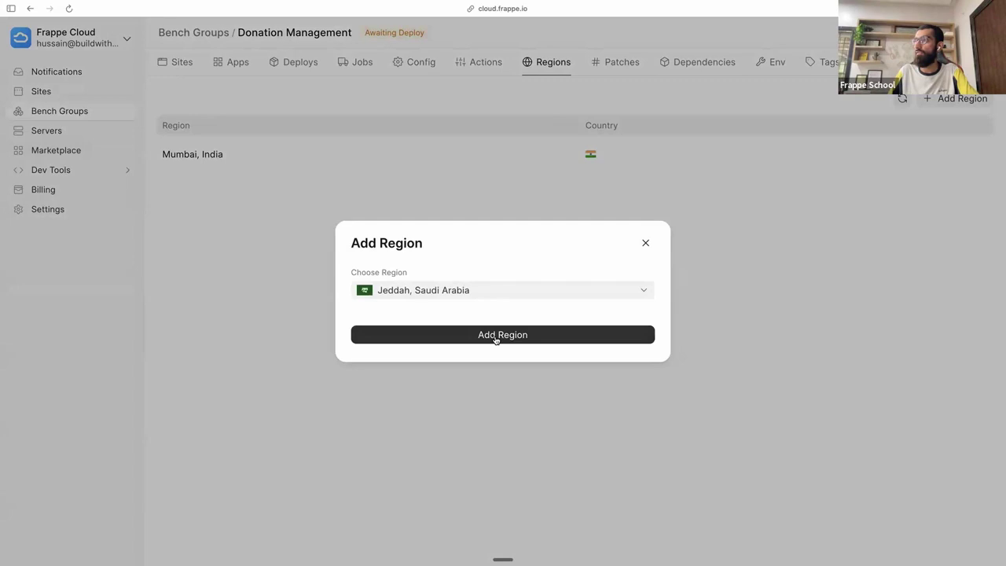
{"action": "left_click", "coordinate": [495, 336]}
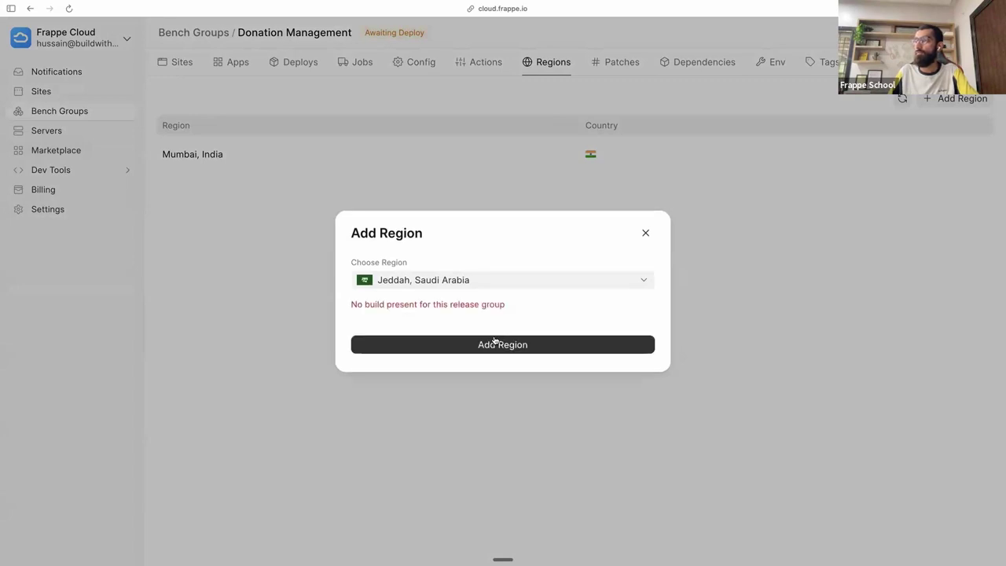
{"action": "left_click", "coordinate": [682, 215]}
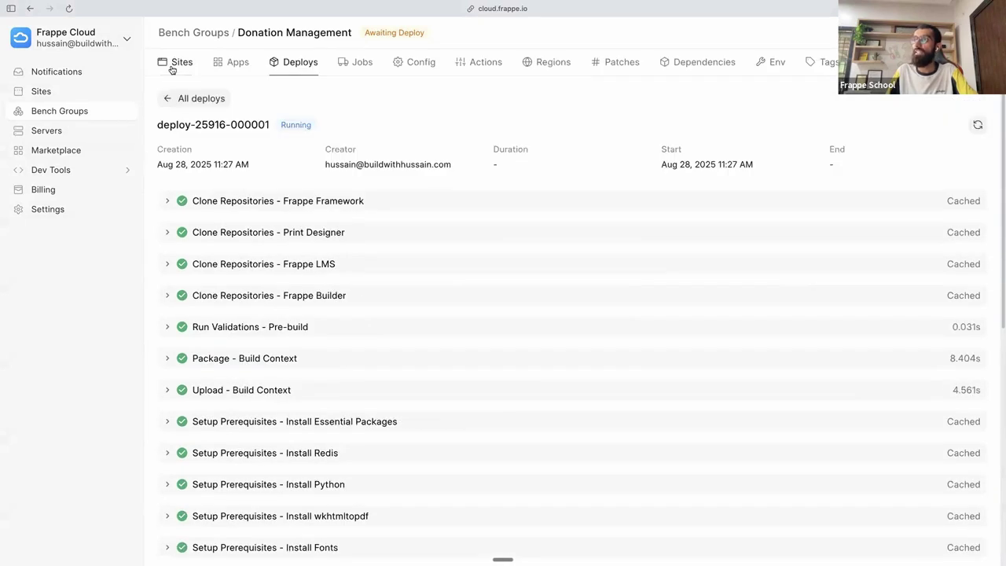
- View the bench group's sites, the account's overall site list and the new site form
{"action": "left_click", "coordinate": [175, 62]}
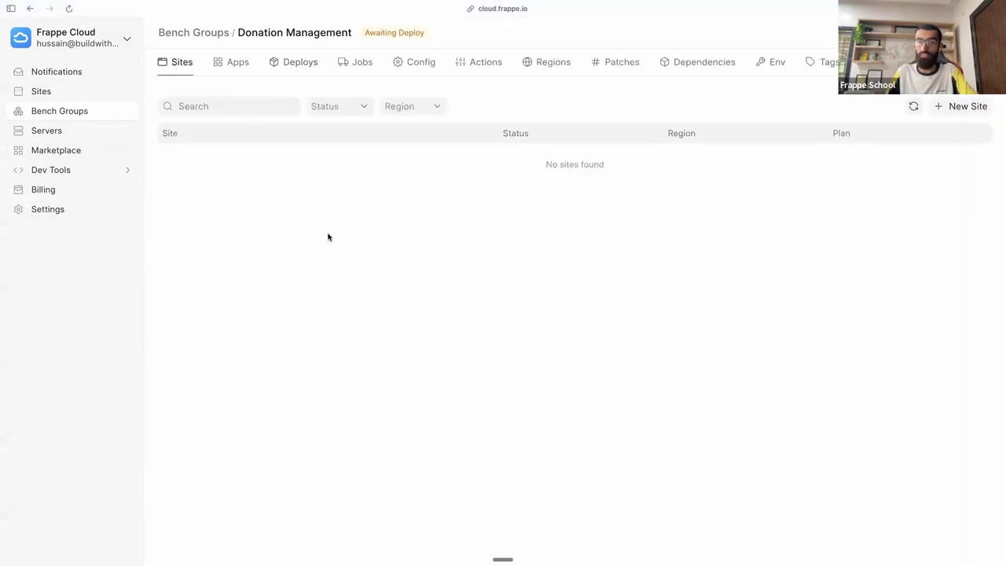
{"action": "left_click", "coordinate": [65, 91]}
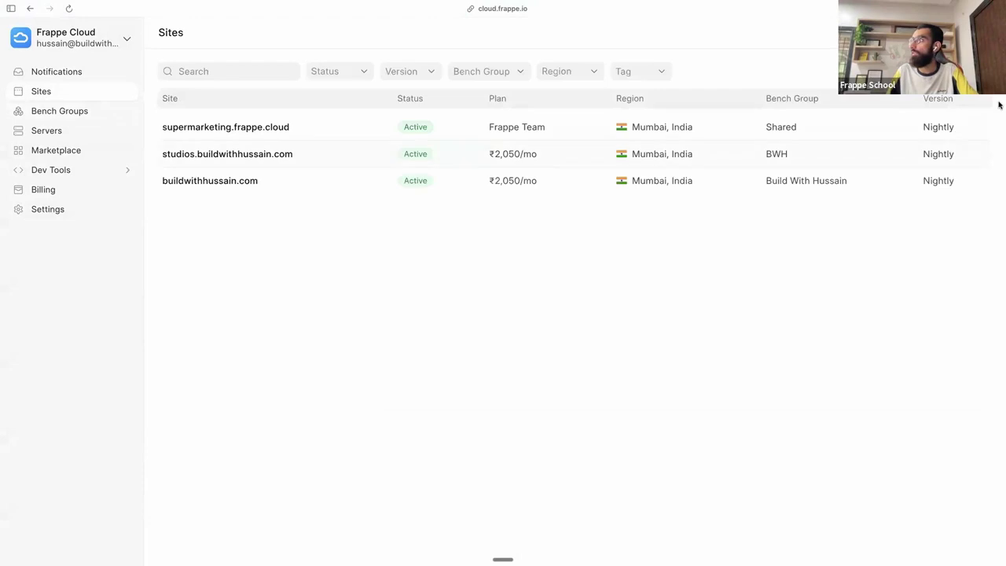
{"action": "left_click", "coordinate": [960, 33]}
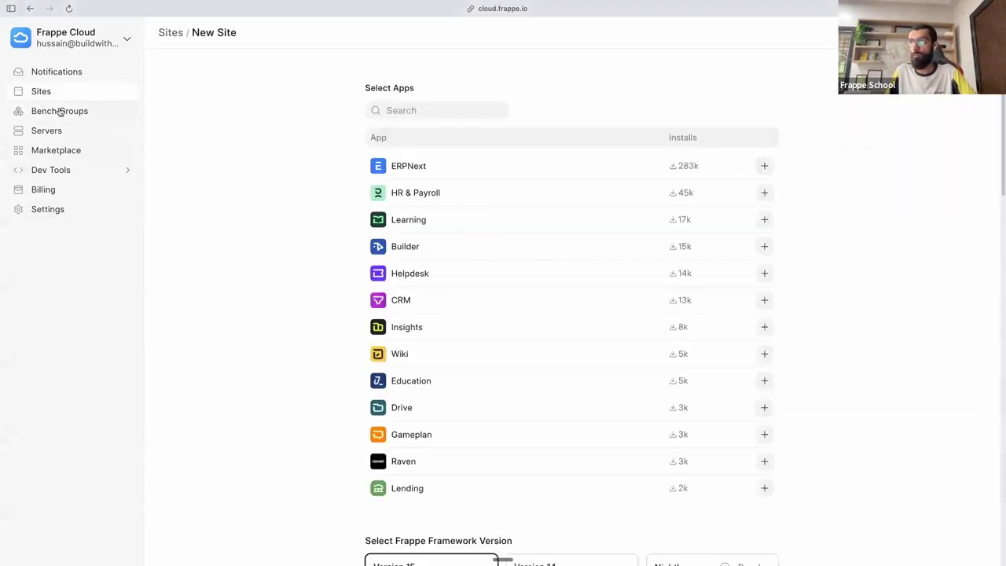
{"action": "left_click", "coordinate": [60, 112]}
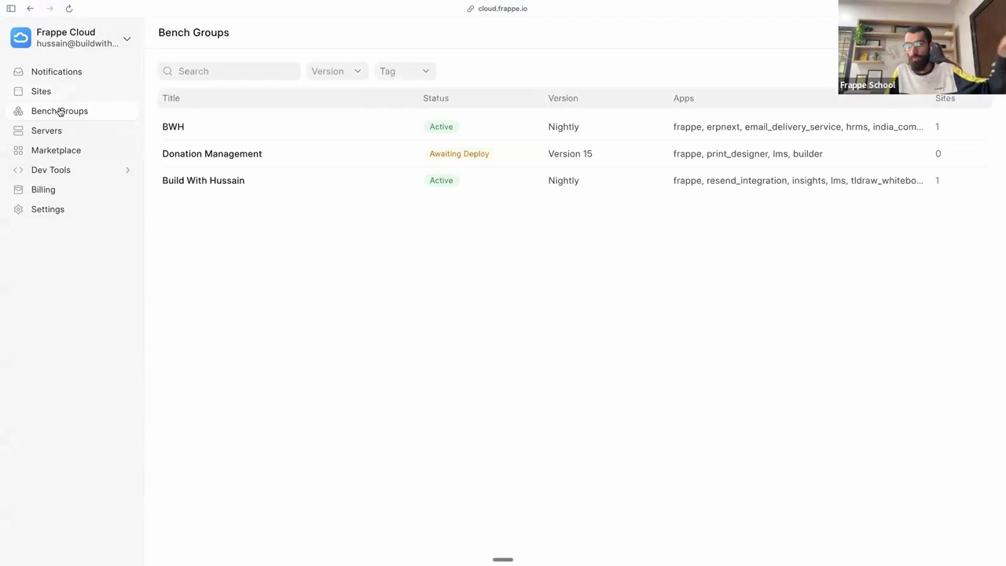
{"action": "left_click", "coordinate": [297, 153]}
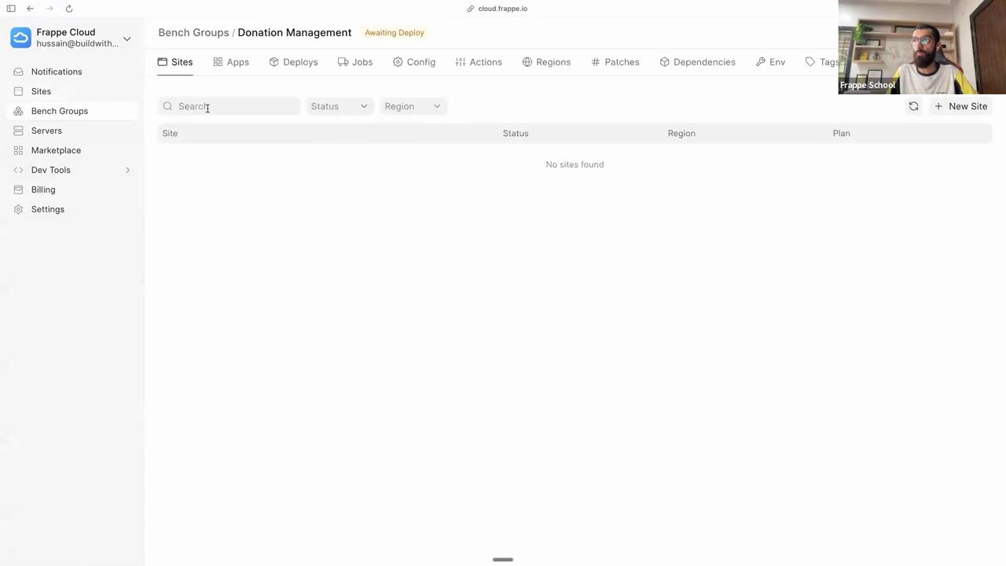
{"action": "left_click", "coordinate": [209, 35]}
{"action": "left_click", "coordinate": [234, 182]}
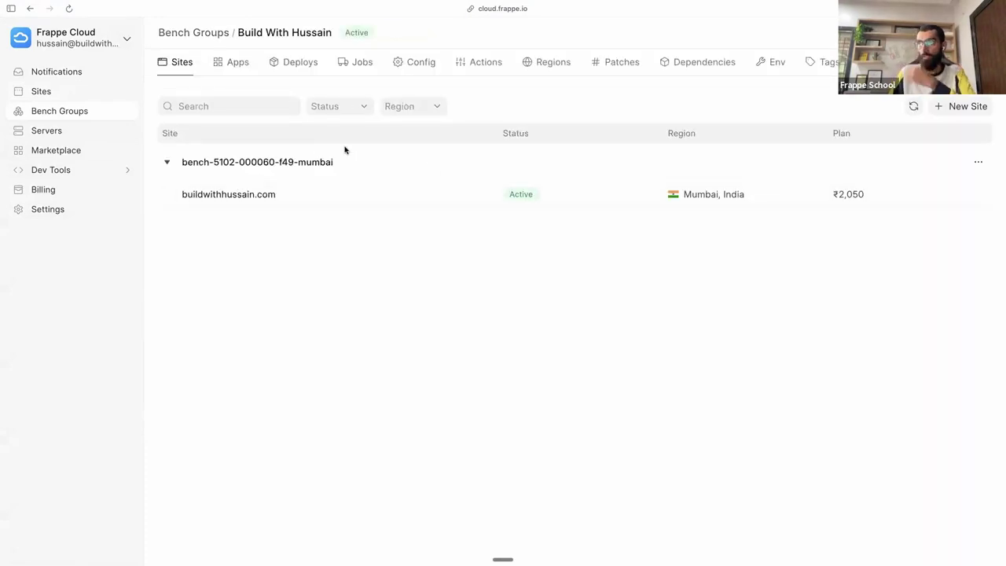
{"action": "left_click", "coordinate": [169, 164]}
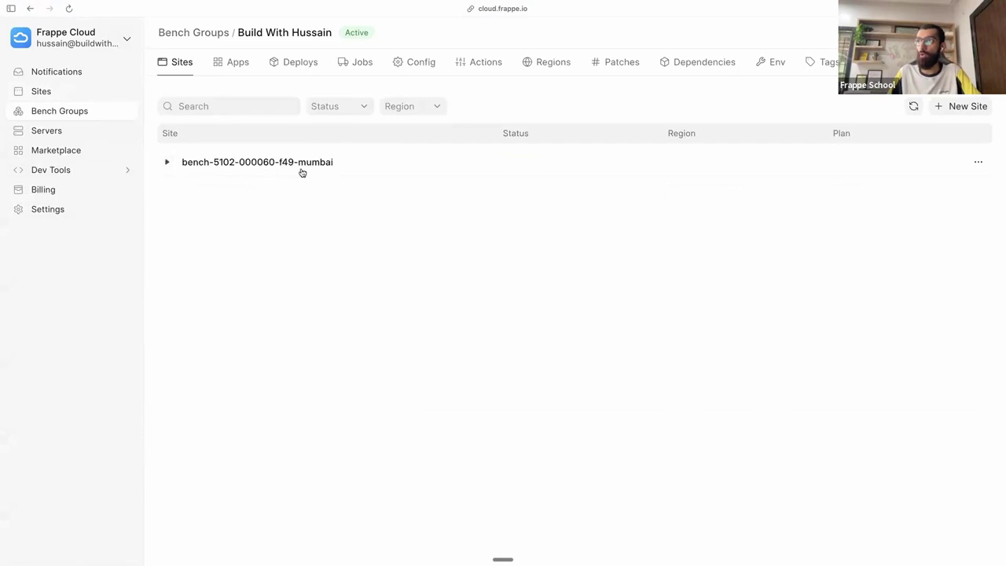
{"action": "left_click", "coordinate": [259, 163]}
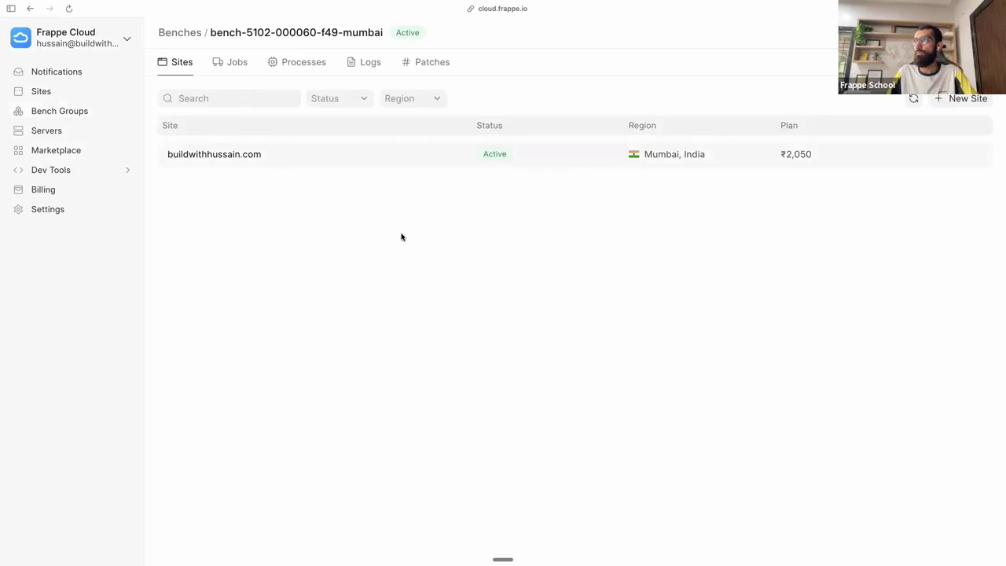
- Deploy the Raven update to the Build With Hussain bench group and include its site buildwithhussain-cms.frappe.cloud in the update
{"action": "key", "text": "super+bracketleft"}
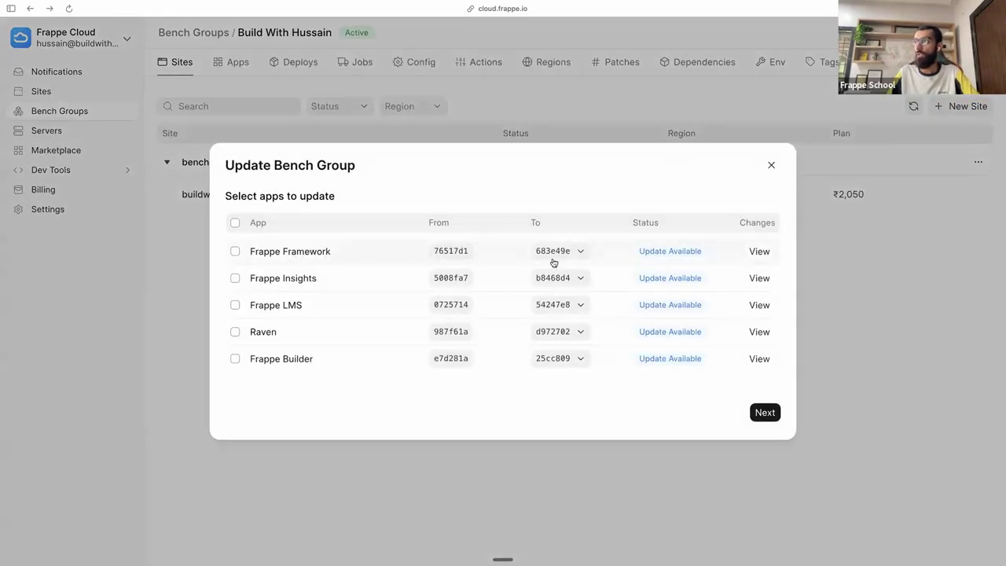
{"action": "left_click", "coordinate": [567, 255]}
{"action": "left_click", "coordinate": [567, 255]}
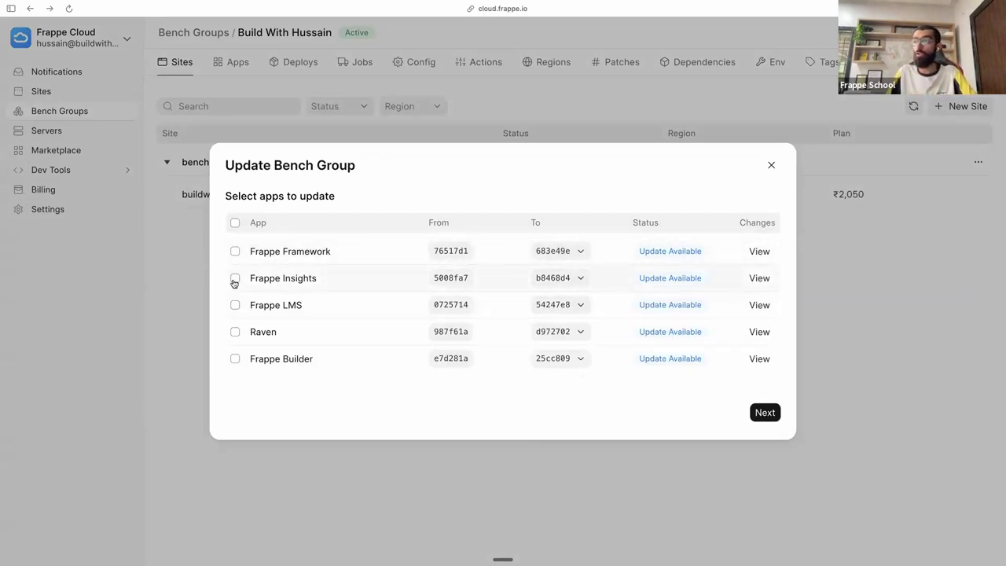
{"action": "left_click", "coordinate": [234, 331]}
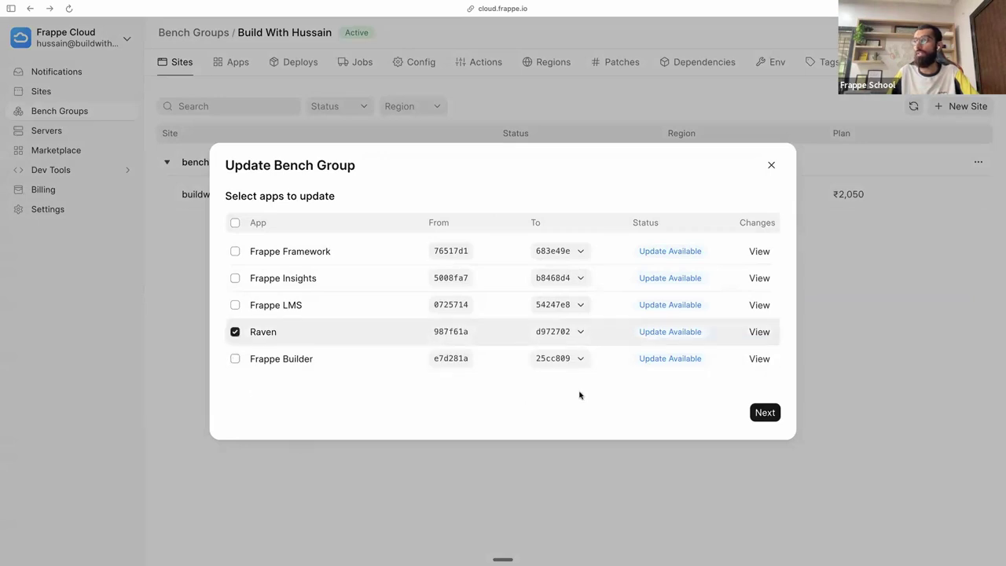
{"action": "left_click", "coordinate": [765, 411]}
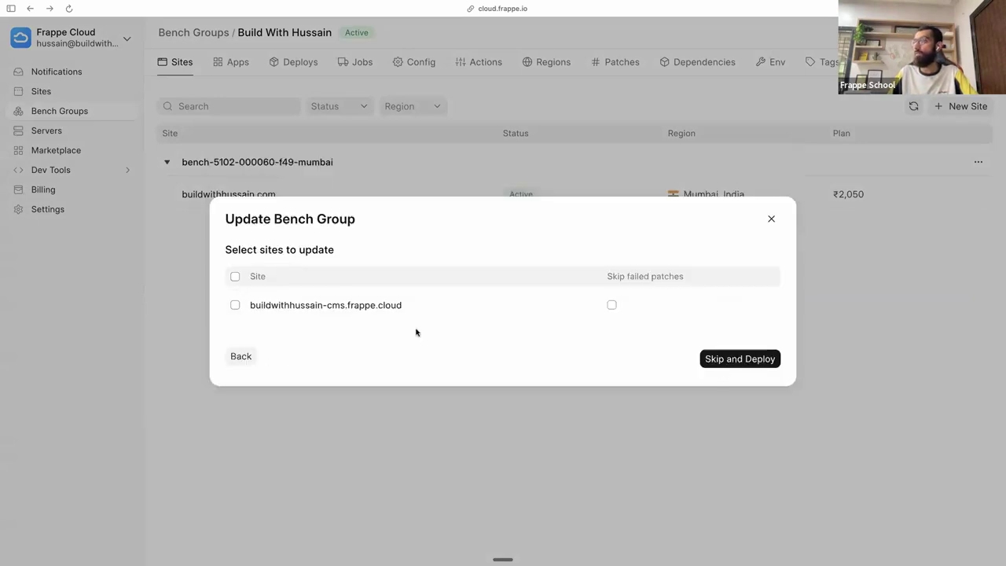
{"action": "left_click", "coordinate": [235, 276]}
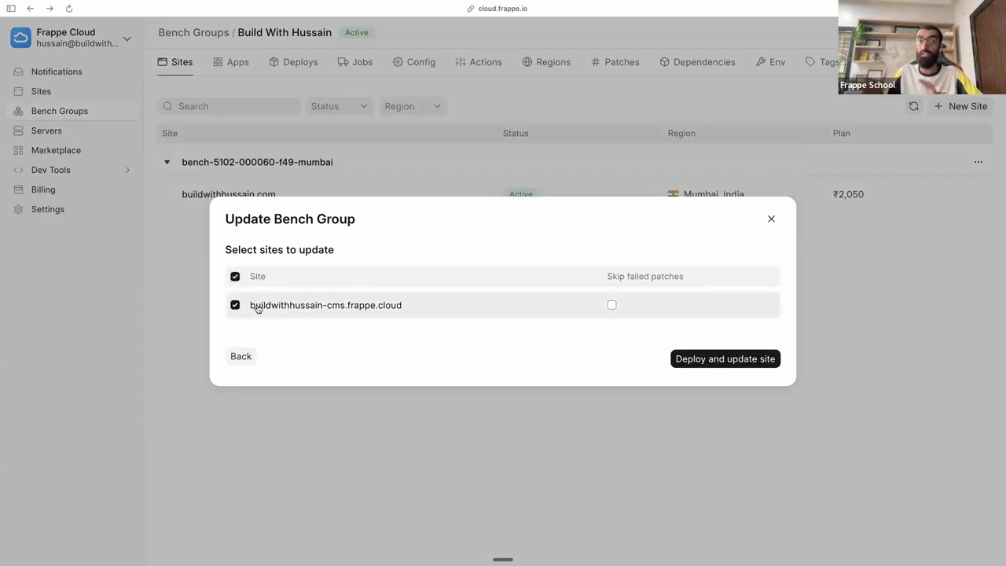
{"action": "left_click", "coordinate": [704, 364]}
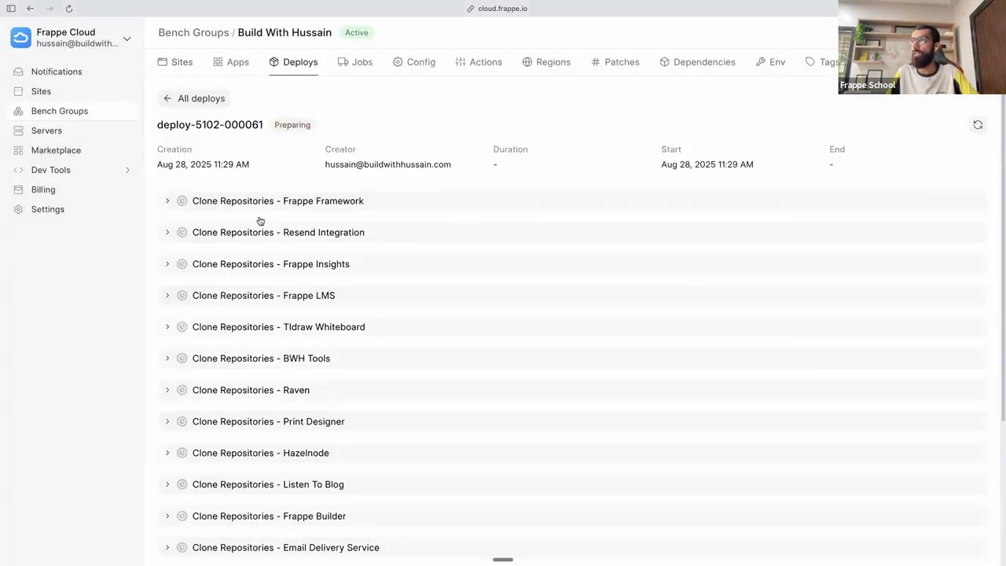
- View the Build With Hussain bench group's list of sites and its list of installed apps
{"action": "left_click", "coordinate": [195, 102]}
{"action": "left_click", "coordinate": [167, 70]}
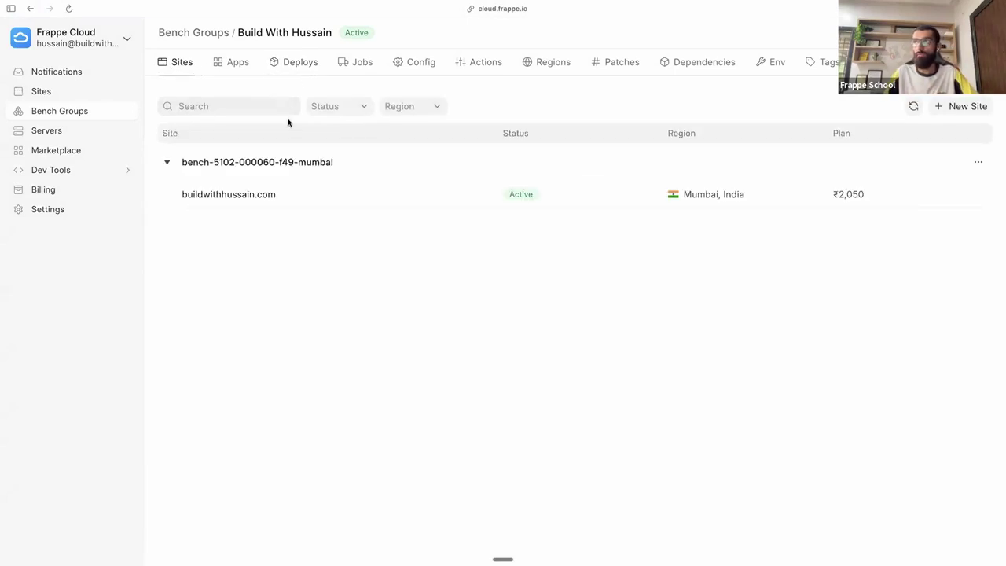
{"action": "left_click", "coordinate": [241, 66]}
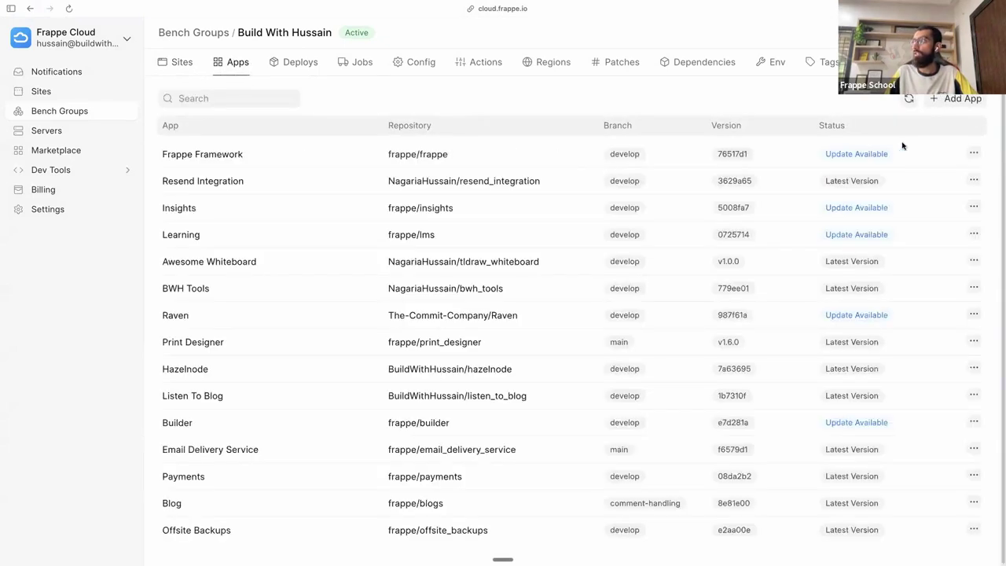
- View the branch choices for the Resend Integration app without changing its branch, and return to the bench group's sites
{"action": "left_click", "coordinate": [972, 181]}
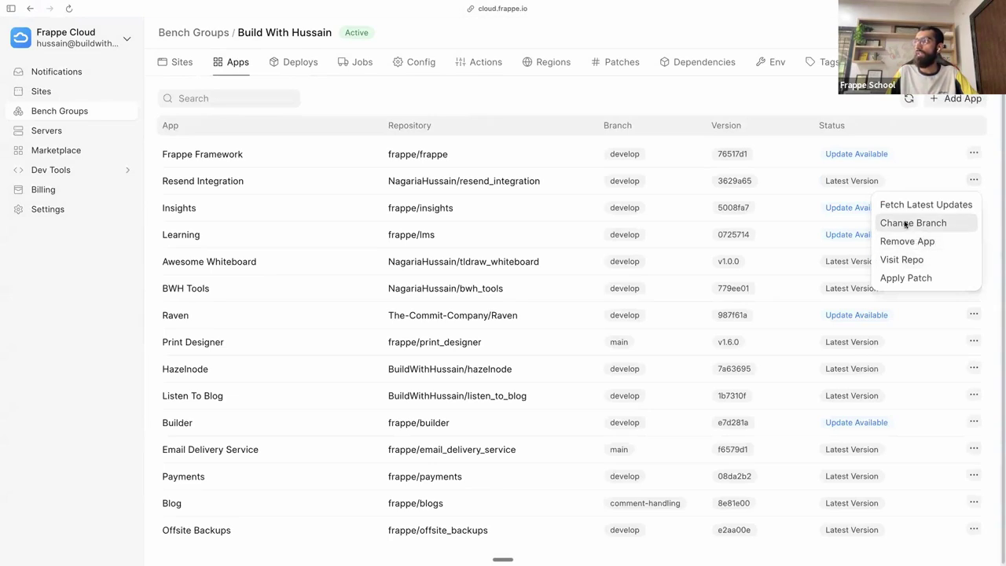
{"action": "left_click", "coordinate": [905, 225]}
{"action": "left_click", "coordinate": [464, 291]}
{"action": "left_click", "coordinate": [464, 293]}
{"action": "left_click", "coordinate": [644, 245]}
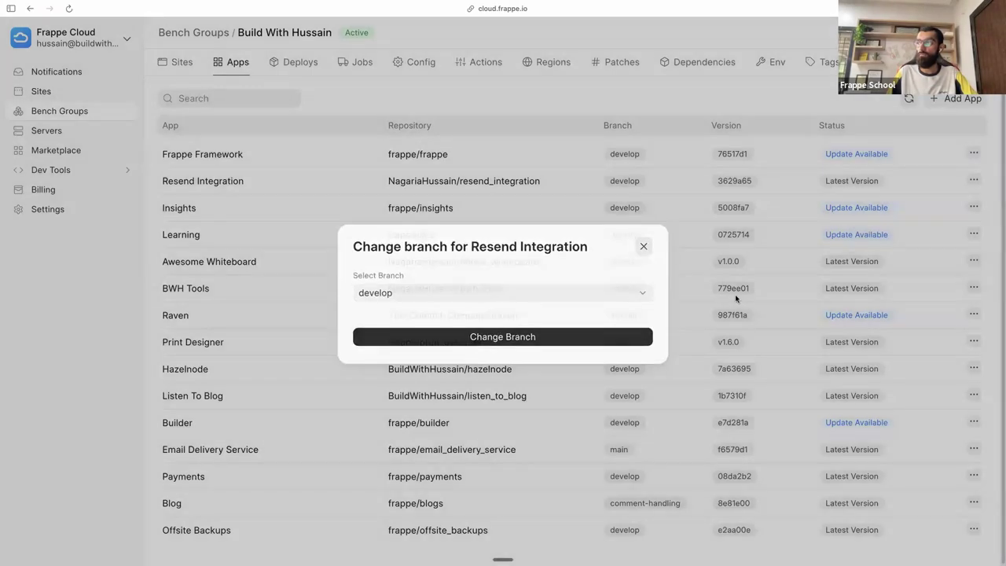
{"action": "left_click", "coordinate": [186, 61]}
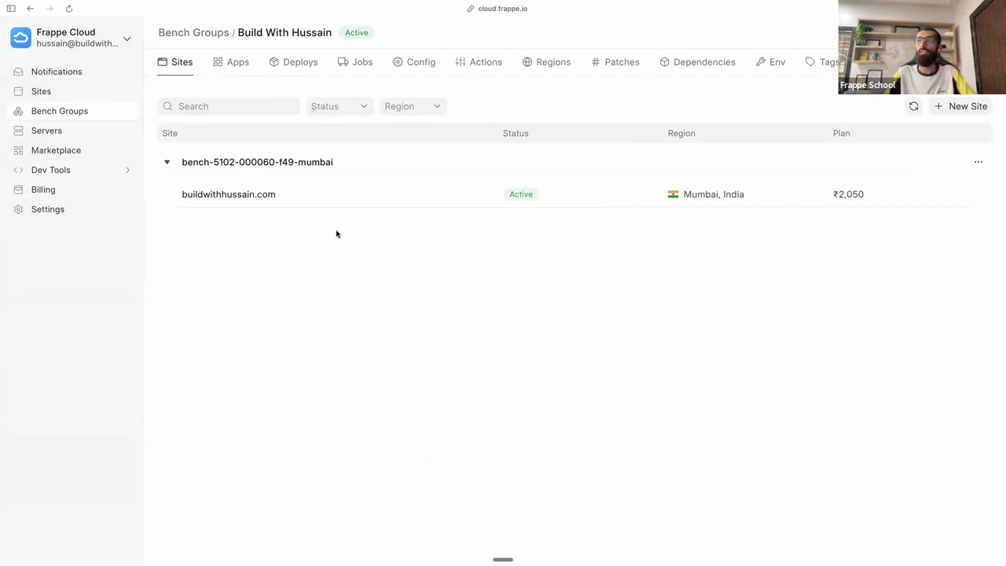
- Switch to the whiteboard diagram and append "| v15.12.0" to the Framework version-15 line under Private Bench
{"action": "key", "text": "ctrl+Tab"}
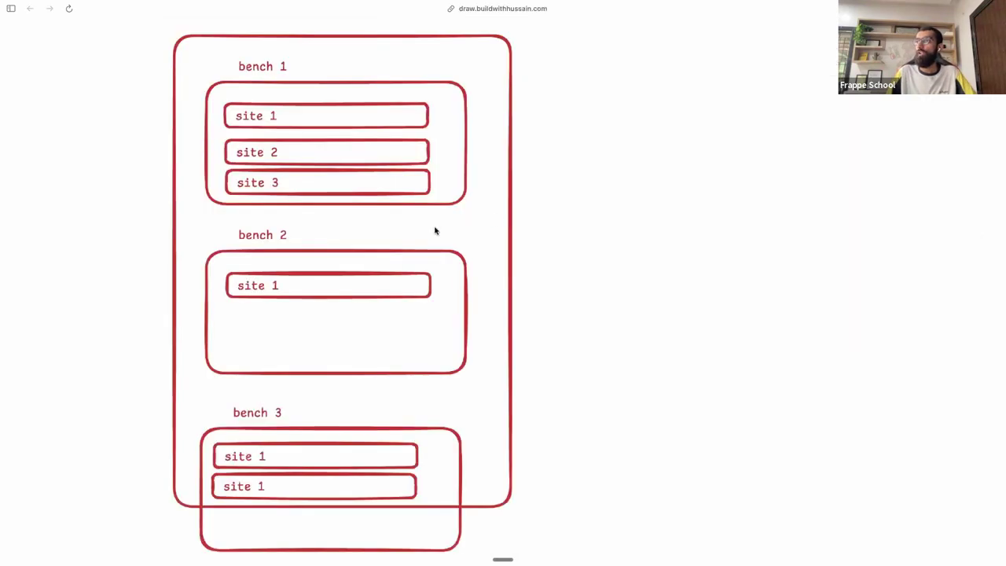
{"action": "key", "text": "Right"}
{"action": "double_click", "coordinate": [367, 208]}
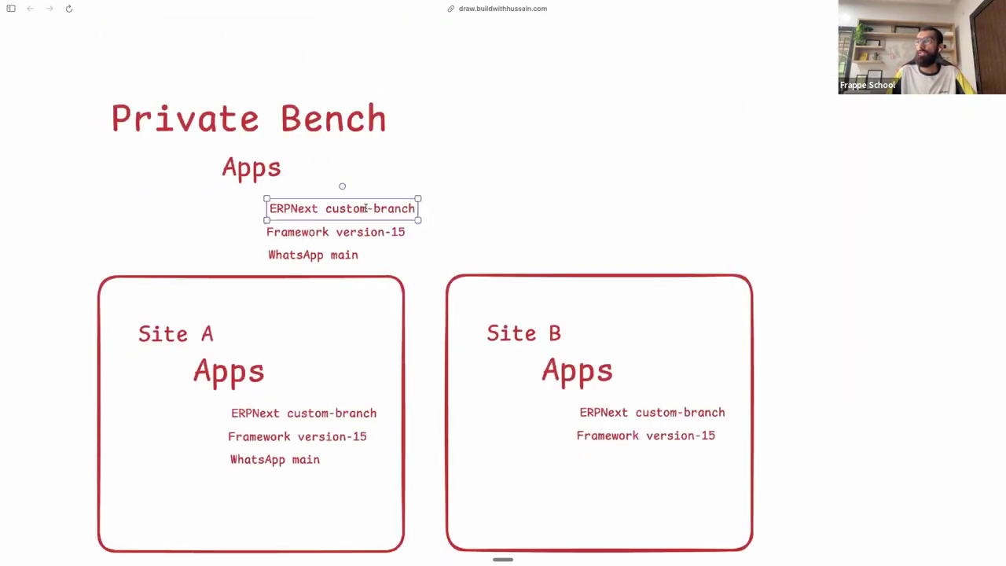
{"action": "double_click", "coordinate": [349, 209]}
{"action": "left_click", "coordinate": [367, 208]}
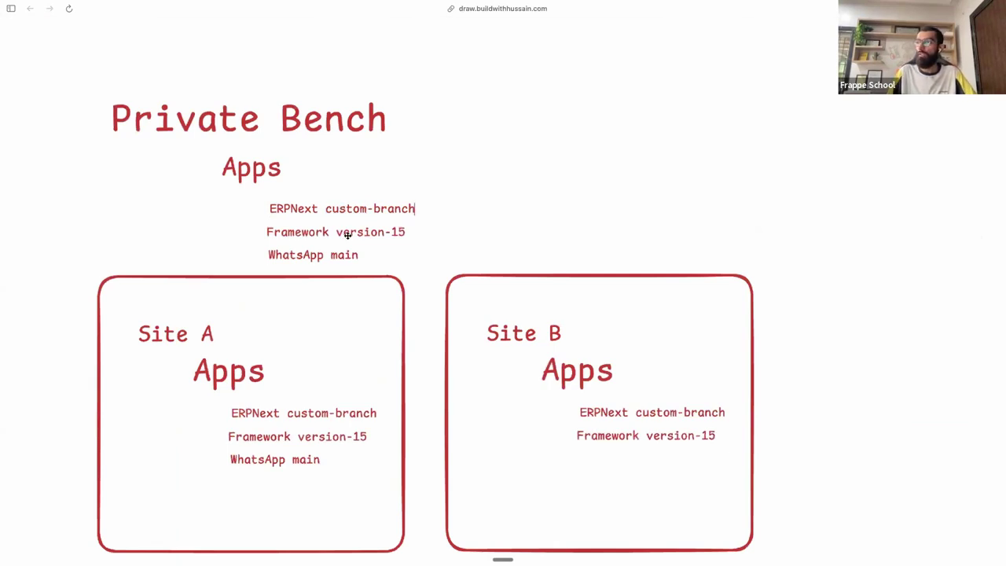
{"action": "double_click", "coordinate": [348, 232]}
{"action": "key", "text": "End"}
{"action": "type", "text": "| "}
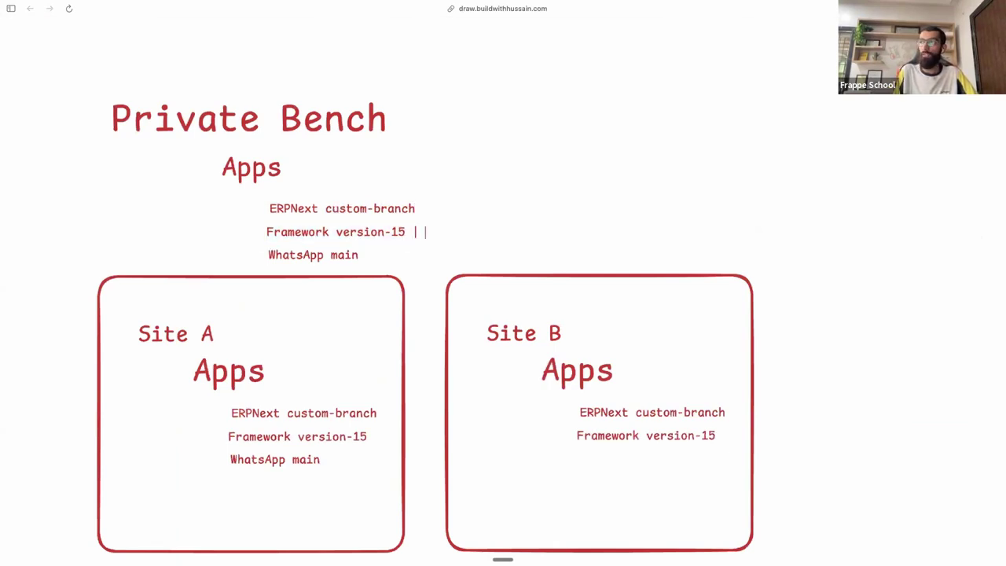
{"action": "type", "text": "v15.12.0"}
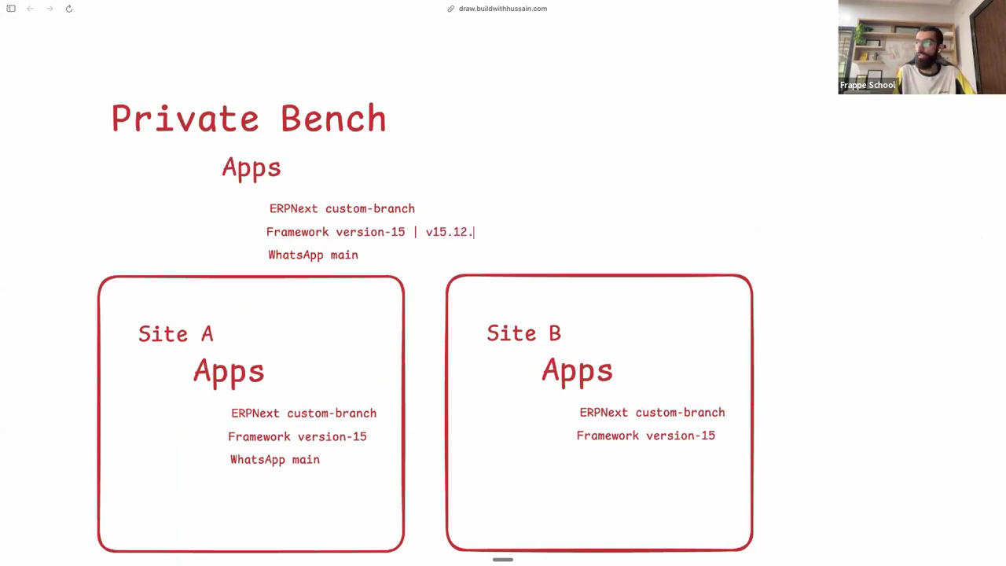
- Append "| v15.12.0" to the Framework version-15 lines of both Site A and Site B
{"action": "left_click", "coordinate": [306, 436]}
{"action": "double_click", "coordinate": [306, 436]}
{"action": "key", "text": "End"}
{"action": "type", "text": "| v15.12.0"}
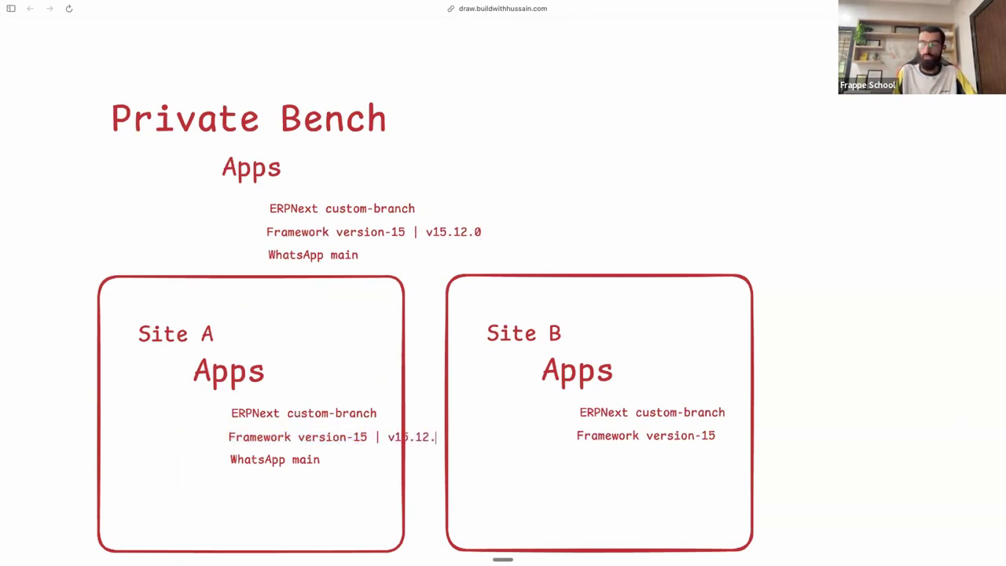
{"action": "double_click", "coordinate": [659, 441]}
{"action": "key", "text": "End"}
{"action": "type", "text": "| v15.12.0"}
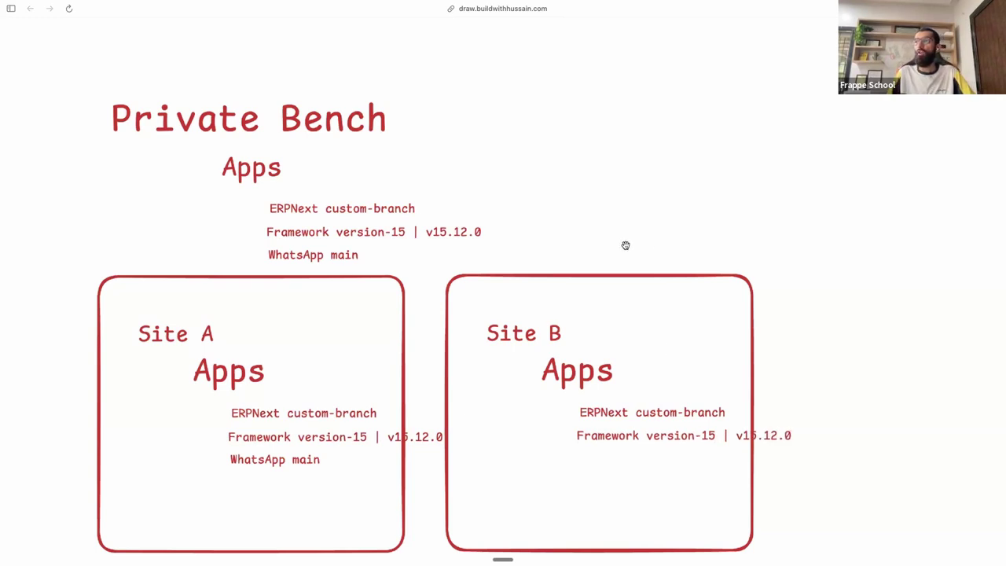
- Draw a rounded box beside the Private Bench title and label it "Update Available"
{"action": "scroll", "coordinate": [606, 206], "scroll_direction": "down", "scroll_amount": 2}
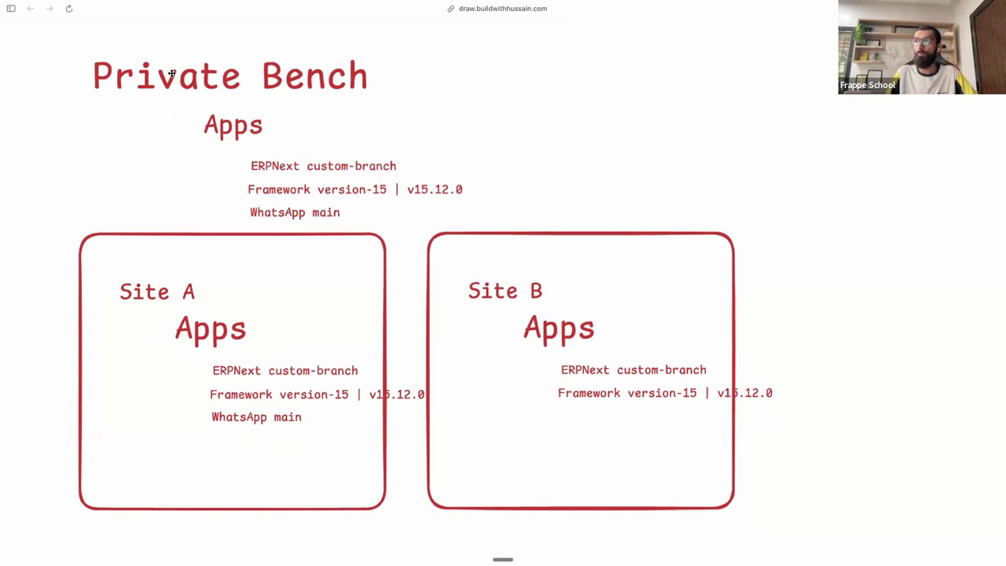
{"action": "left_click_drag", "start_coordinate": [68, 25], "coordinate": [484, 205]}
{"action": "left_click", "coordinate": [494, 190]}
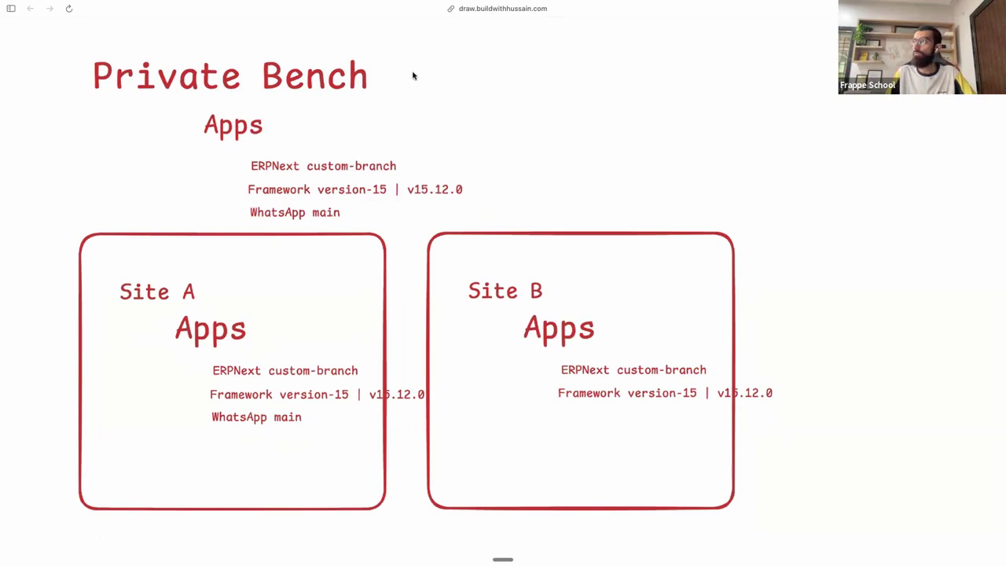
{"action": "left_click_drag", "start_coordinate": [404, 69], "coordinate": [583, 105]}
{"action": "double_click", "coordinate": [467, 90]}
{"action": "type", "text": "Update Available"}
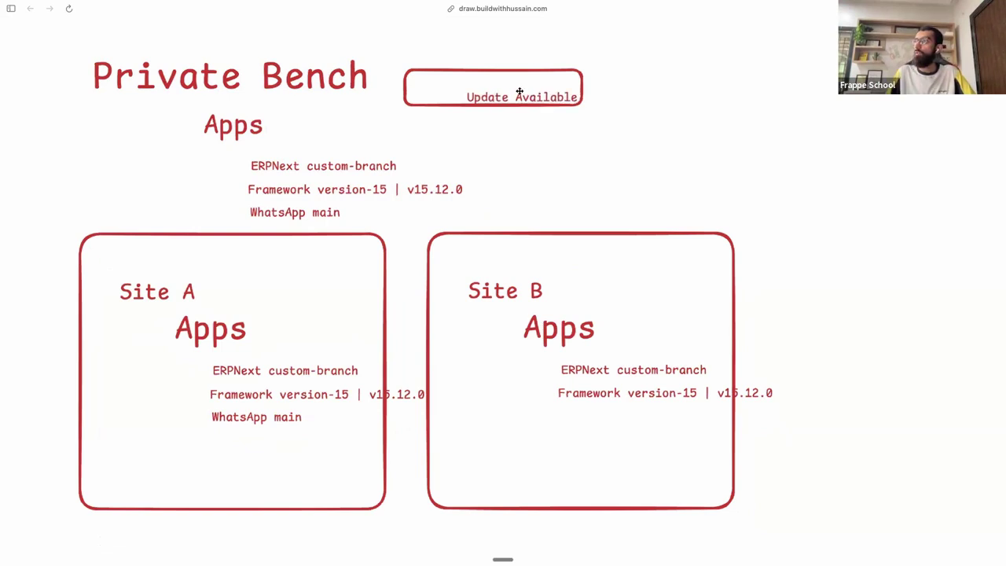
{"action": "key", "text": "Escape"}
{"action": "left_click", "coordinate": [490, 123]}
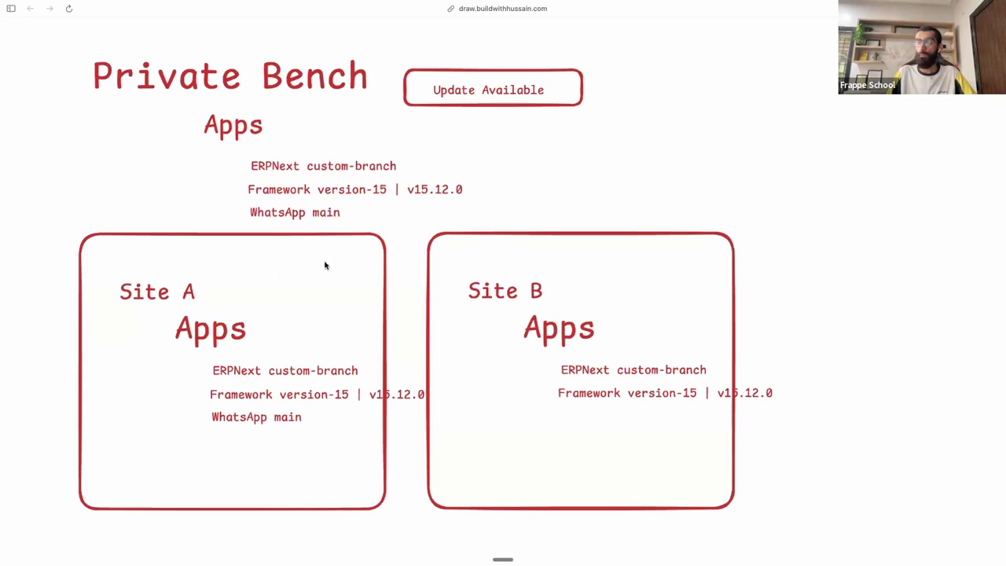
- Draw a small rounded box inside Site A, above its app list, and label it "Update Available"
{"action": "left_click_drag", "start_coordinate": [241, 254], "coordinate": [365, 281]}
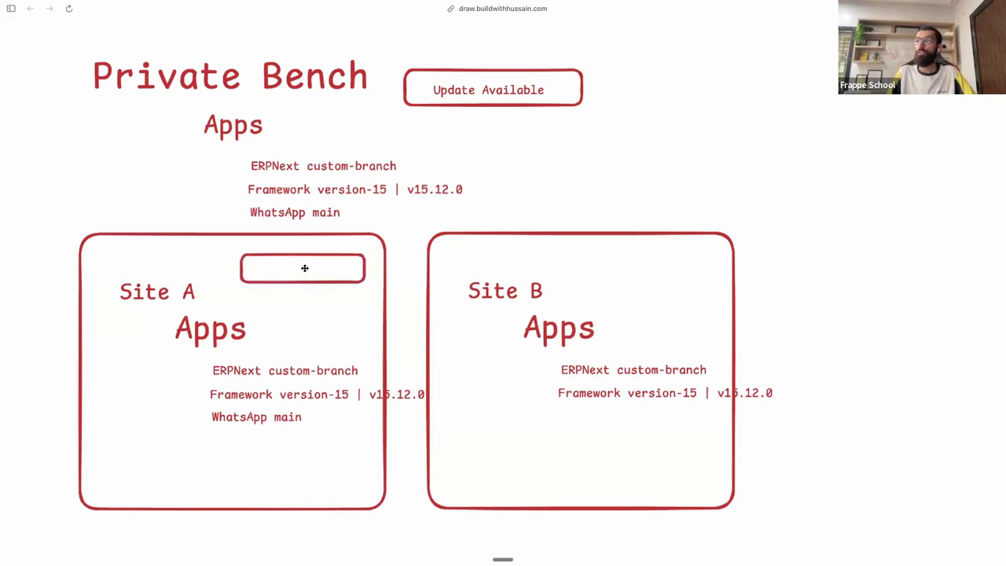
{"action": "double_click", "coordinate": [304, 268]}
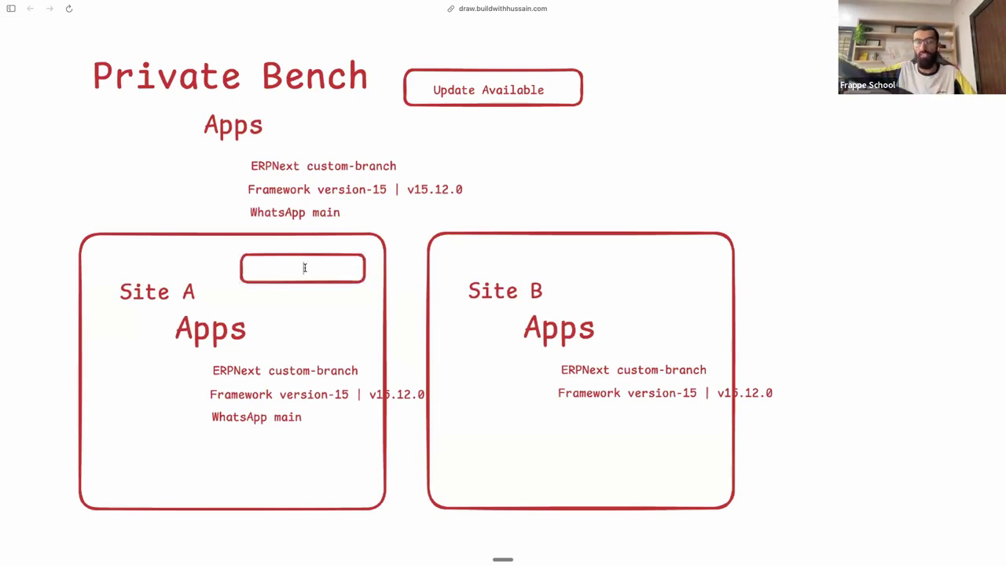
{"action": "type", "text": "Update Available"}
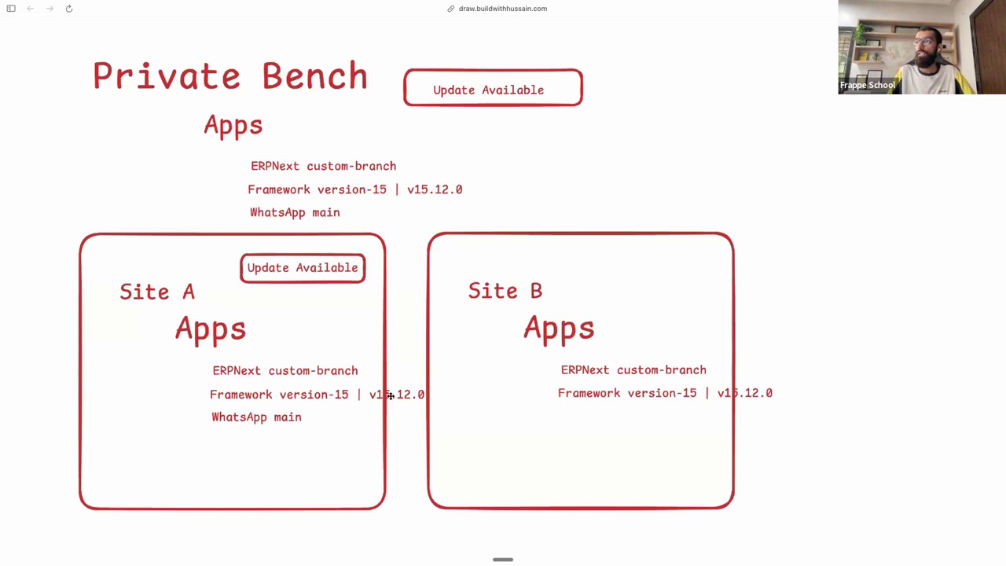
- Change the Framework version to v15.13.0 in both the Private Bench app list and the Site A app list
{"action": "left_click", "coordinate": [407, 399]}
{"action": "left_click", "coordinate": [426, 190]}
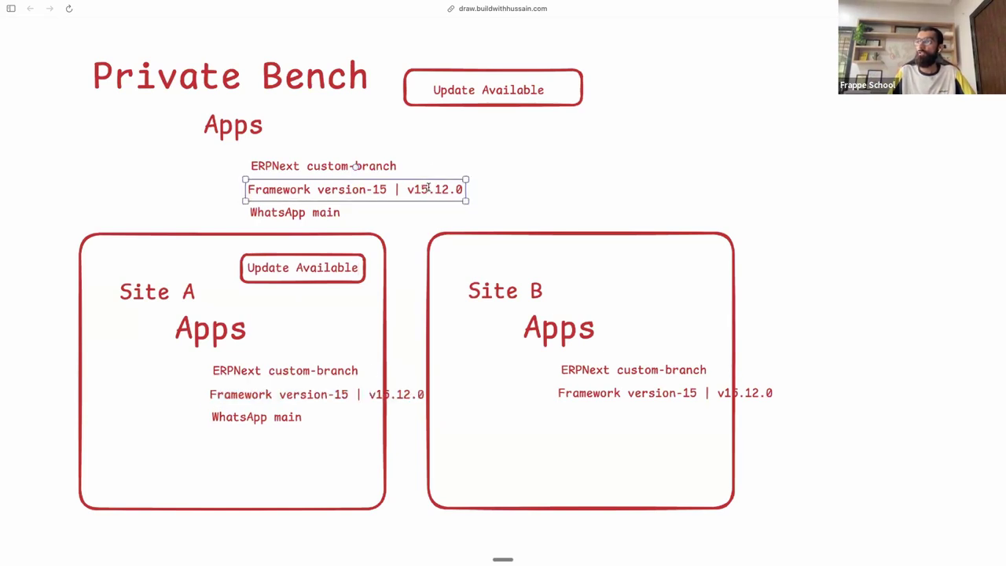
{"action": "left_click", "coordinate": [447, 188]}
{"action": "key", "text": "BackSpace"}
{"action": "type", "text": "3"}
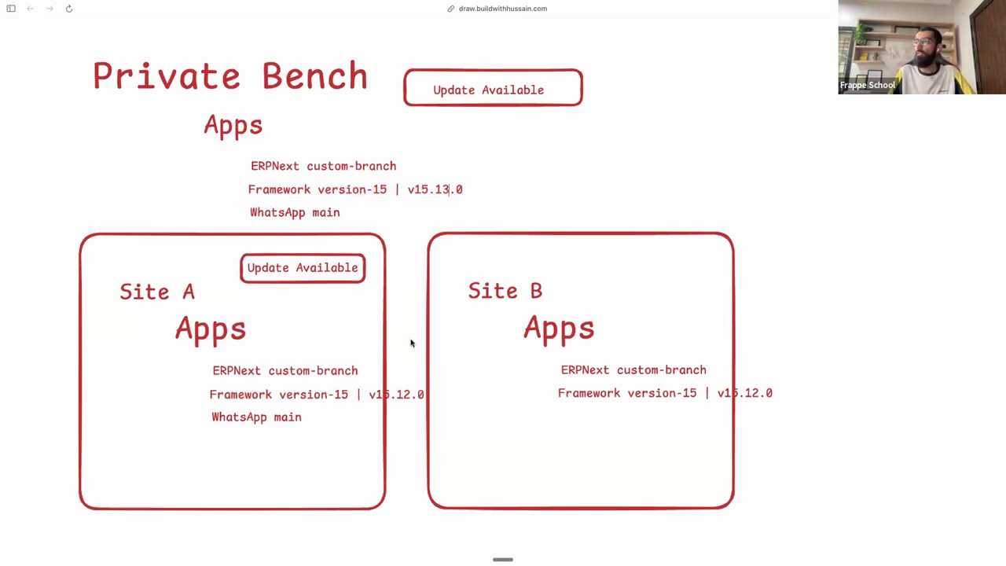
{"action": "left_click", "coordinate": [407, 388]}
{"action": "left_click", "coordinate": [405, 393]}
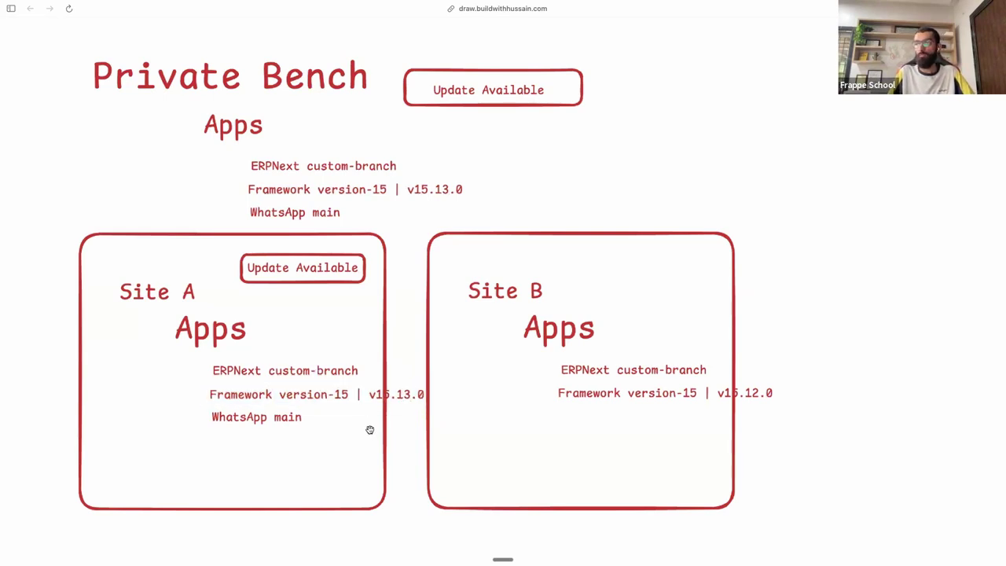
- Examine Site B's Framework version in the diagram and compare it with the versions of the Private Bench and Site A
{"action": "scroll", "coordinate": [370, 427], "scroll_direction": "right", "scroll_amount": 2}
{"action": "scroll", "coordinate": [646, 383], "scroll_direction": "right", "scroll_amount": 1}
{"action": "double_click", "coordinate": [646, 381]}
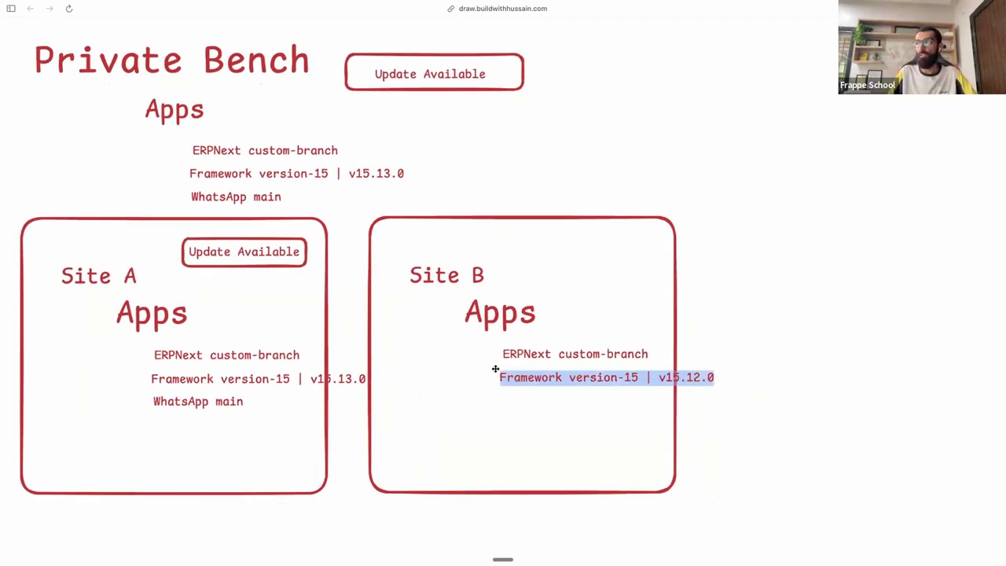
{"action": "left_click", "coordinate": [786, 265]}
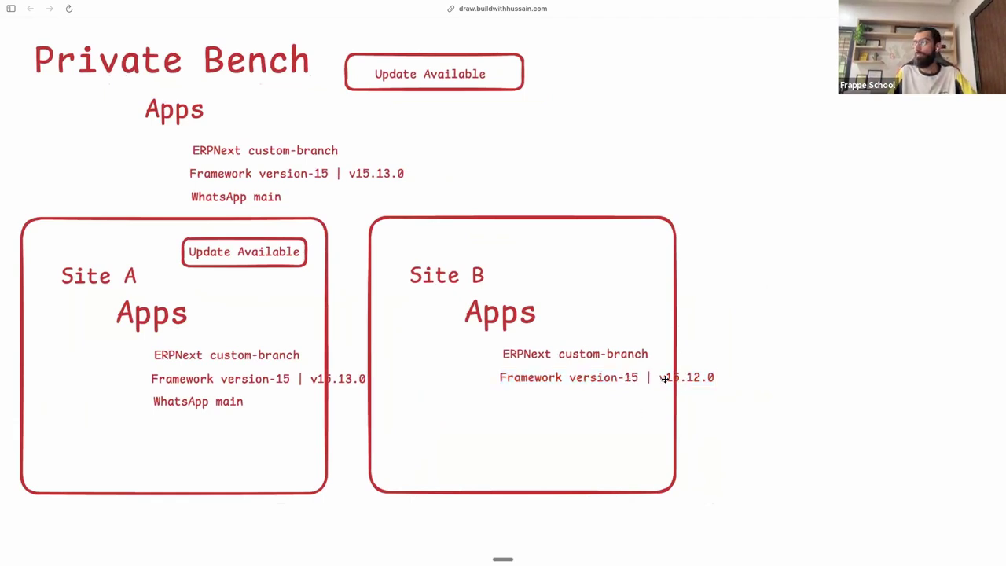
{"action": "scroll", "coordinate": [660, 380], "scroll_direction": "left", "scroll_amount": 2}
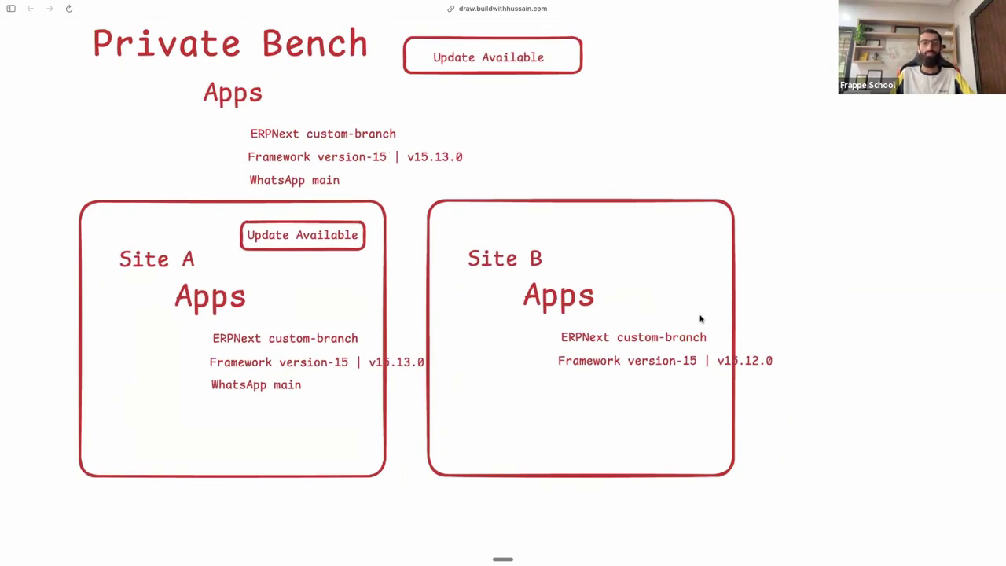
{"action": "scroll", "coordinate": [703, 330], "scroll_direction": "up", "scroll_amount": 2}
{"action": "scroll", "coordinate": [703, 330], "scroll_direction": "left", "scroll_amount": 2}
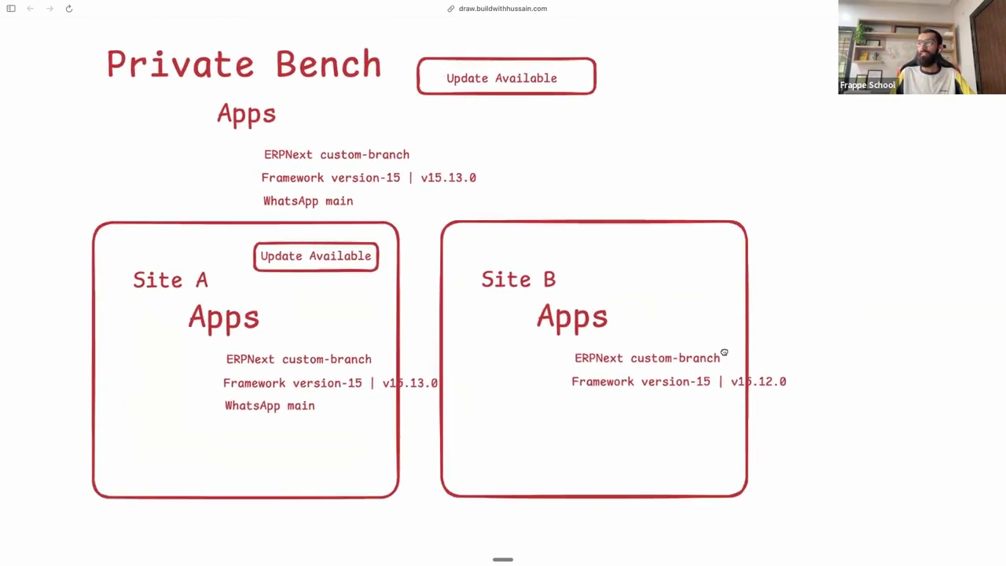
{"action": "scroll", "coordinate": [615, 183], "scroll_direction": "down", "scroll_amount": 3}
{"action": "scroll", "coordinate": [503, 212], "scroll_direction": "left", "scroll_amount": 2}
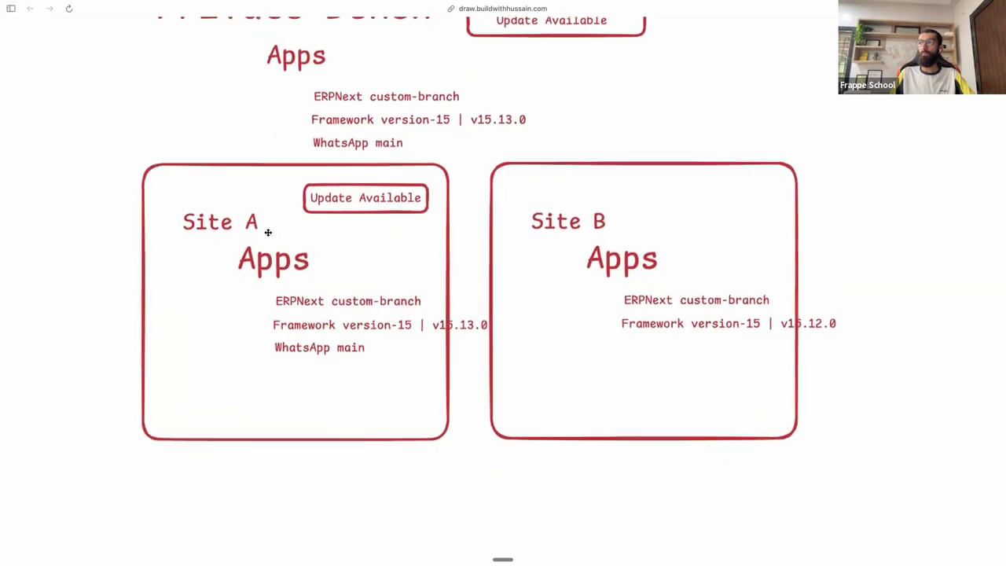
{"action": "scroll", "coordinate": [267, 227], "scroll_direction": "up", "scroll_amount": 3}
{"action": "scroll", "coordinate": [315, 189], "scroll_direction": "right", "scroll_amount": 3}
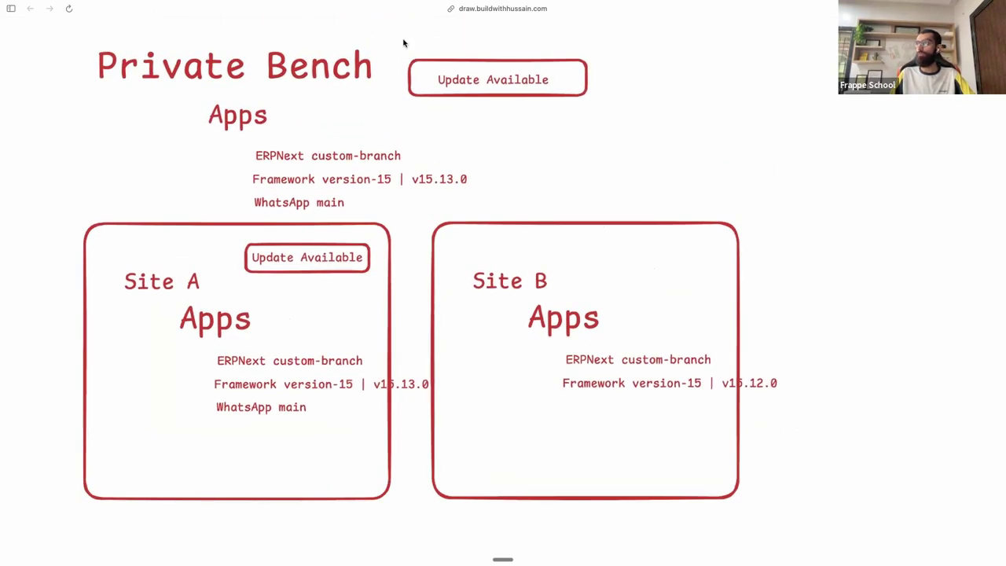
- Draw two stacked rounded boxes to the right of the Private Bench heading and label the upper one "v15.12.0"
{"action": "mouse_move", "coordinate": [637, 49]}
{"action": "left_mouse_down"}
{"action": "mouse_move", "coordinate": [904, 83]}
{"action": "mouse_move", "coordinate": [931, 100]}
{"action": "left_mouse_up"}
{"action": "left_click_drag", "start_coordinate": [633, 124], "coordinate": [771, 182]}
{"action": "left_click_drag", "start_coordinate": [884, 181], "coordinate": [953, 172]}
{"action": "key", "text": "t"}
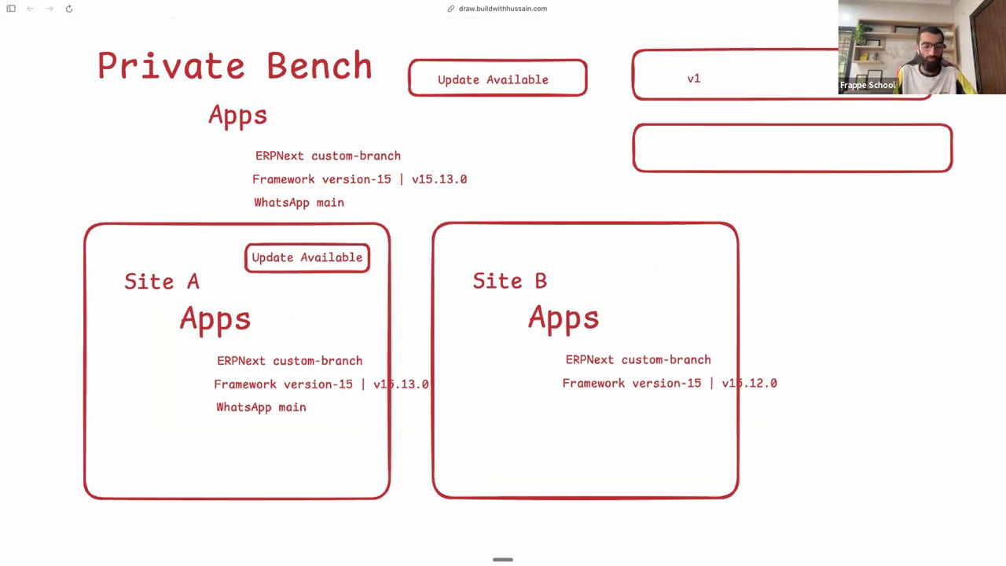
{"action": "type", "text": ".1"}
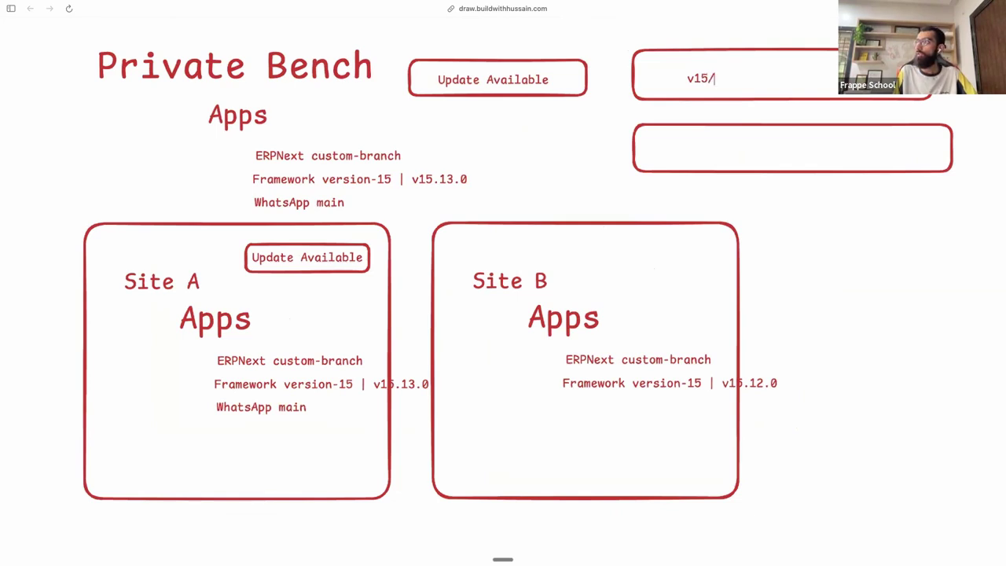
{"action": "type", "text": "2.0"}
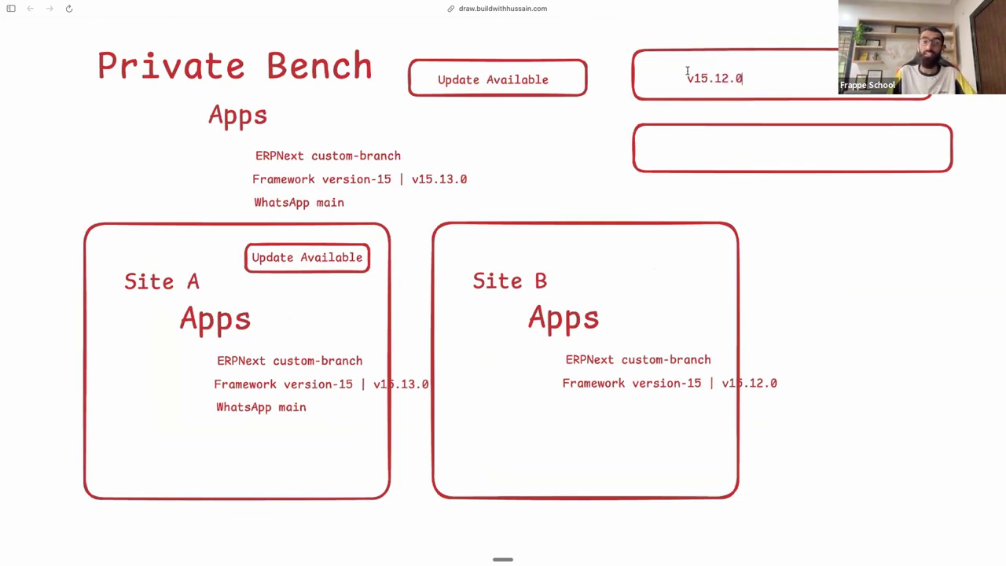
{"action": "left_click", "coordinate": [599, 103]}
- Copy the version label into the lower rounded box and change the copy to "v15.13.0"
{"action": "left_click", "coordinate": [706, 79]}
{"action": "left_click_drag", "start_coordinate": [713, 78], "coordinate": [710, 146]}
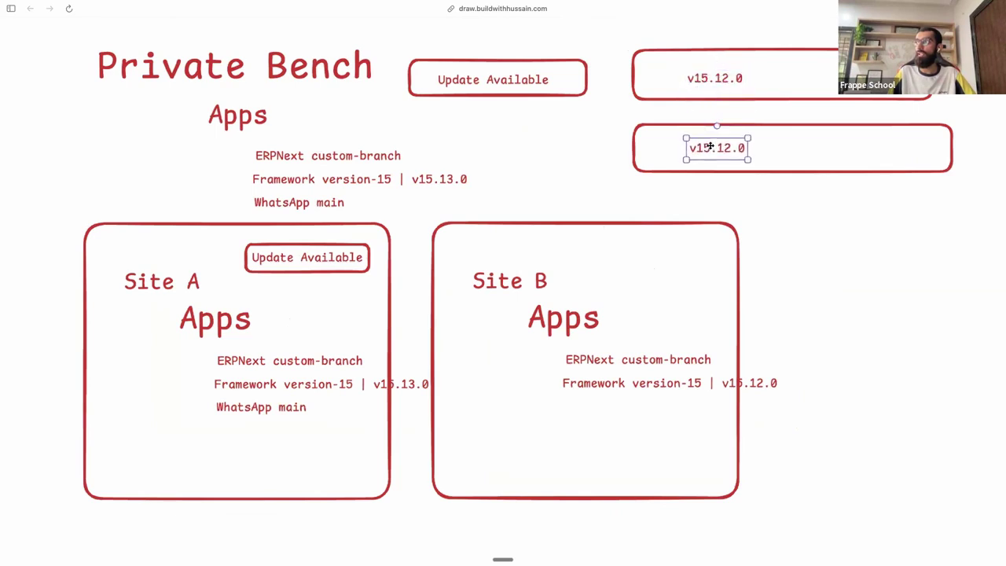
{"action": "double_click", "coordinate": [723, 149]}
{"action": "left_click", "coordinate": [727, 151]}
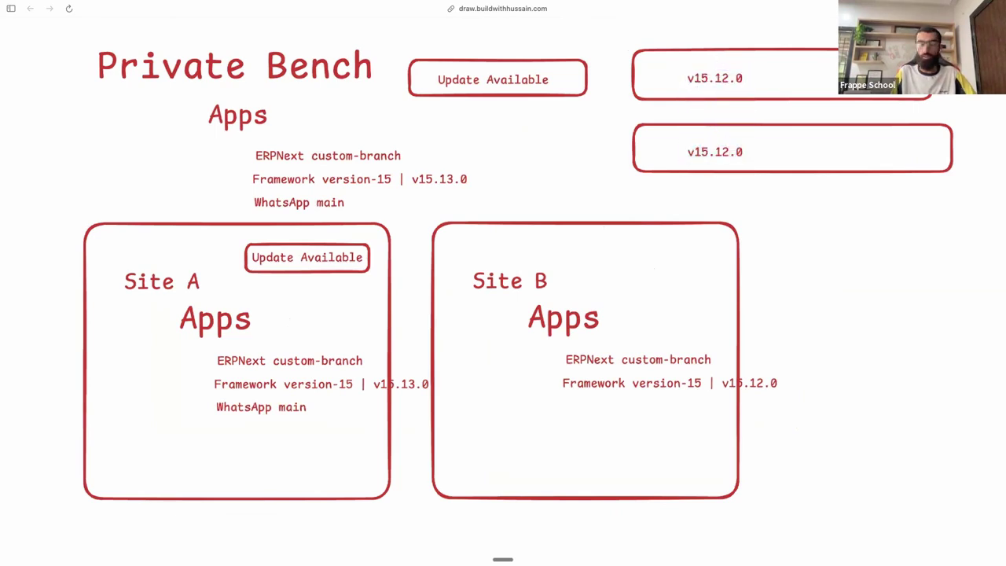
{"action": "type", "text": "3"}
{"action": "left_click", "coordinate": [790, 234]}
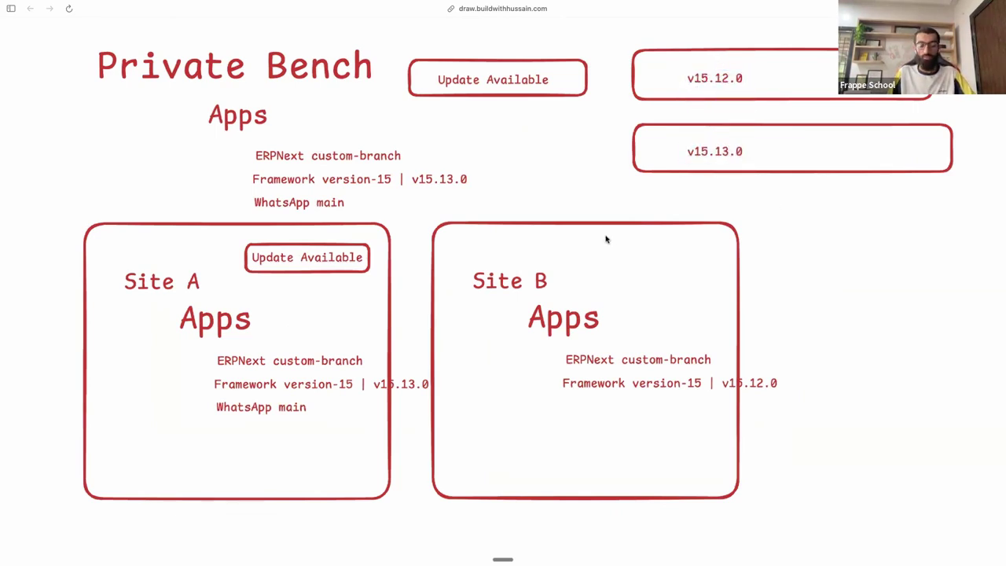
- Draw an arrow from Site A to the v15.13.0 box and another from Site B to the v15.12.0 box
{"action": "left_click_drag", "start_coordinate": [377, 224], "coordinate": [627, 163]}
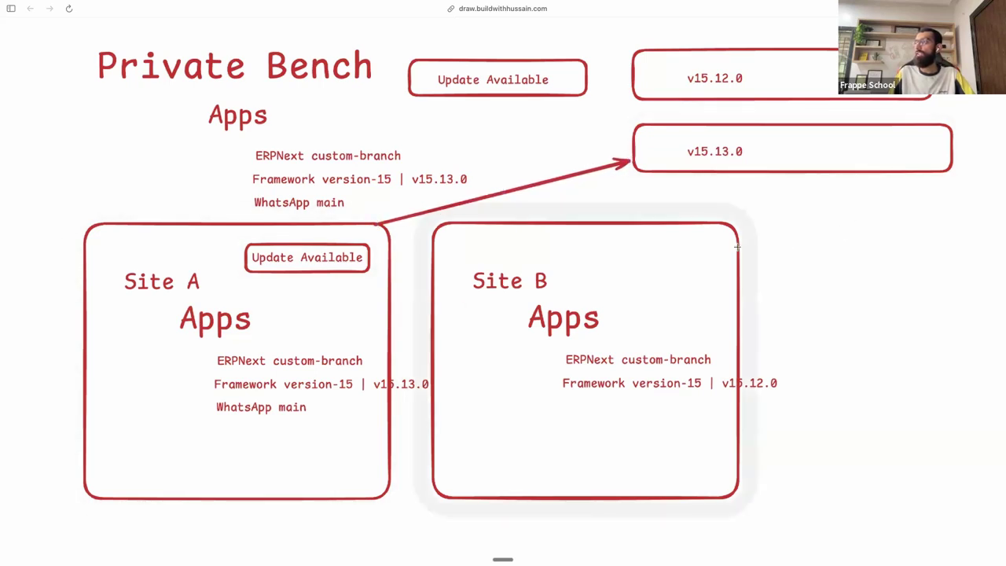
{"action": "mouse_move", "coordinate": [739, 244]}
{"action": "left_mouse_down"}
{"action": "mouse_move", "coordinate": [684, 154]}
{"action": "mouse_move", "coordinate": [700, 102]}
{"action": "left_mouse_up"}
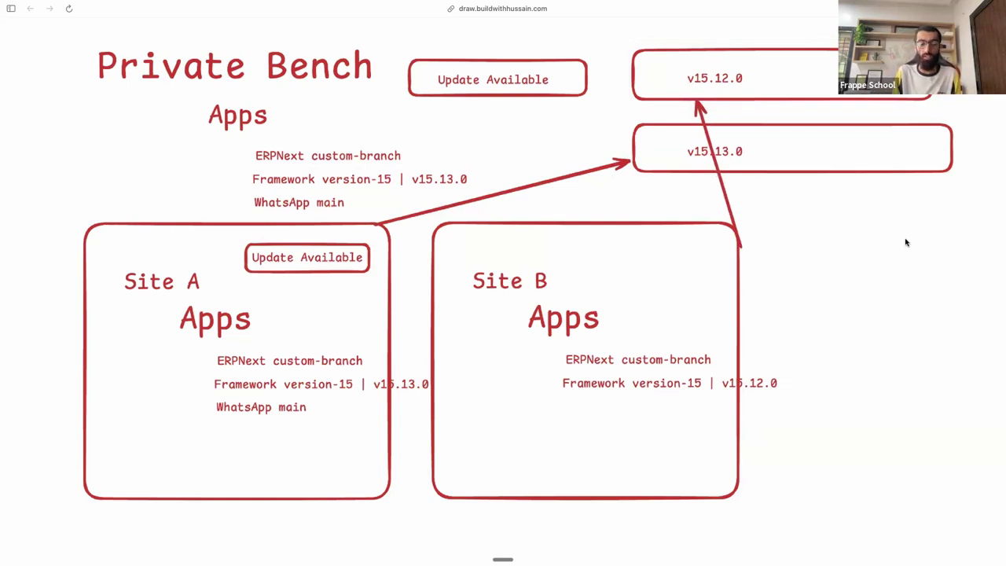
- Switch to Frappe Cloud to view the bench and site of the open bench group, and return to the whiteboard
{"action": "key", "text": "super+t"}
{"action": "key", "text": "Return"}
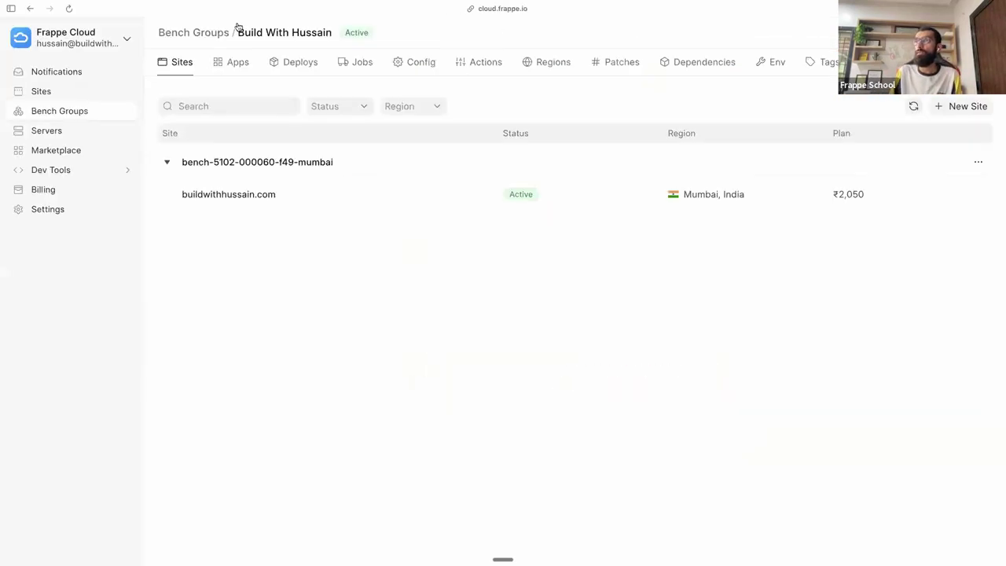
{"action": "key", "text": "ctrl+Tab"}
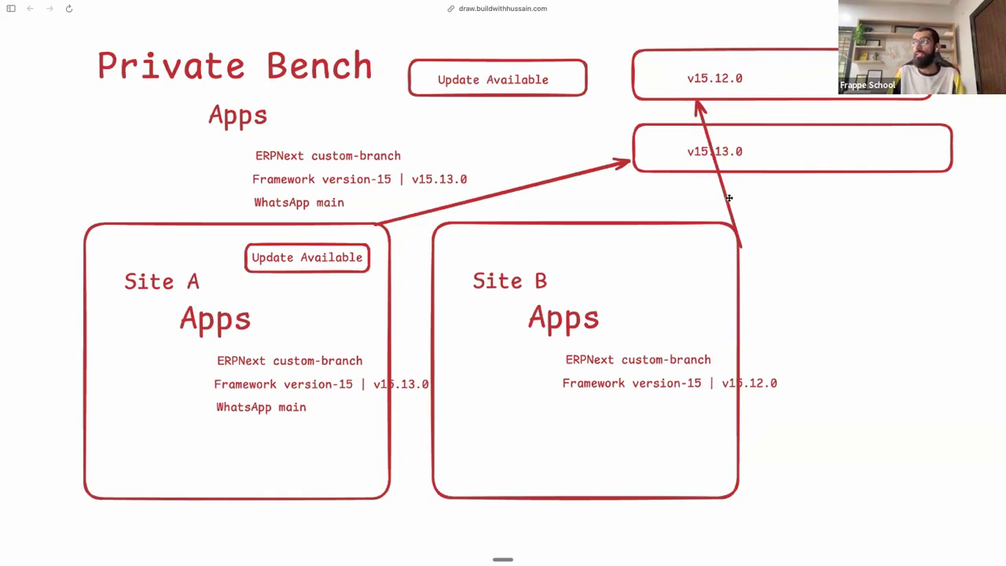
- Repoint Site B's arrow to the v15.13.0 box and delete the v15.12.0 box with its label
{"action": "left_click_drag", "start_coordinate": [702, 108], "coordinate": [791, 174]}
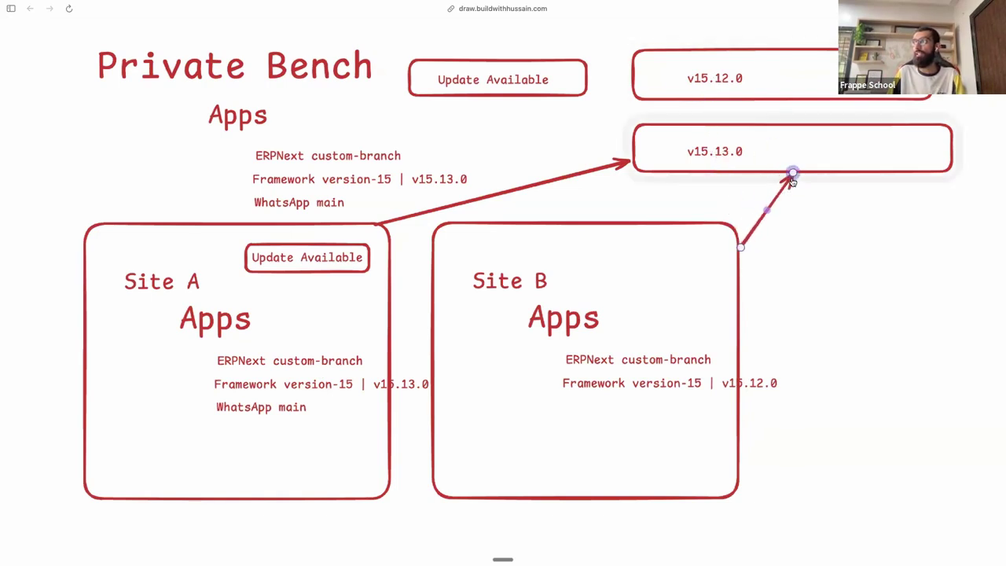
{"action": "left_click", "coordinate": [720, 76]}
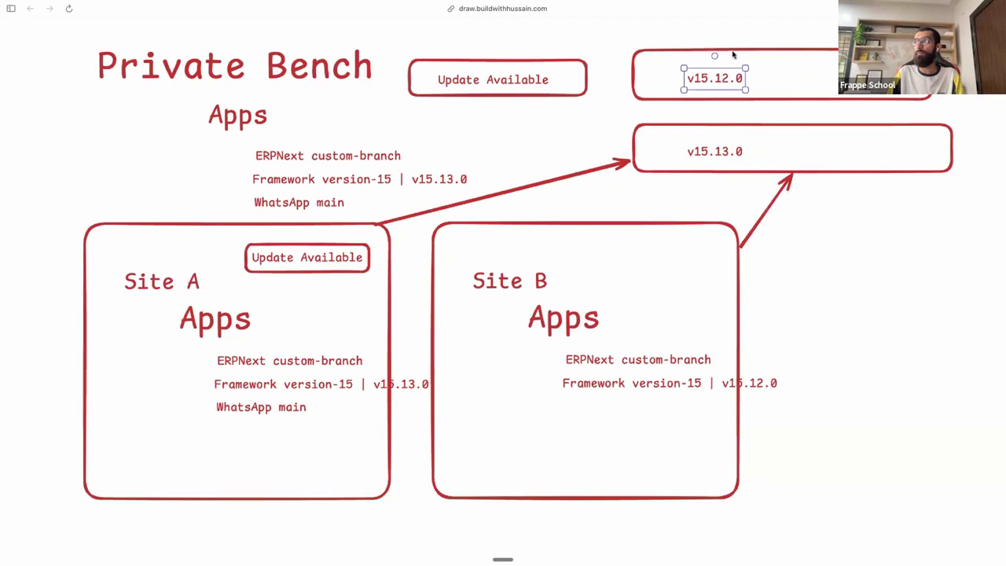
{"action": "left_click", "coordinate": [731, 51]}
{"action": "key", "text": "Delete"}
{"action": "left_click", "coordinate": [692, 76]}
{"action": "key", "text": "Delete"}
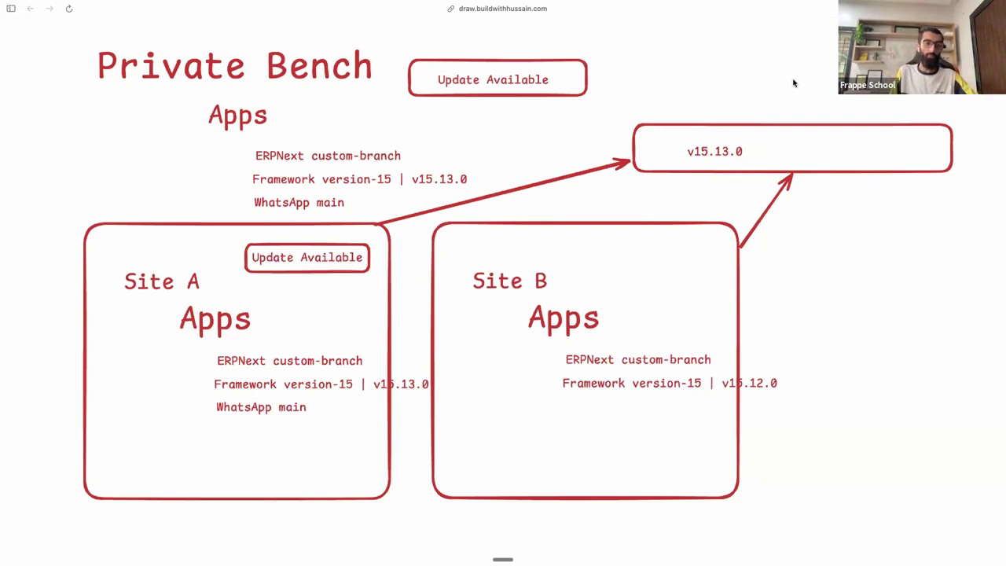
- Switch to Frappe Cloud and check the Donation Management bench group's New Bench job and its list of benches and sites
{"action": "key", "text": "ctrl+Tab"}
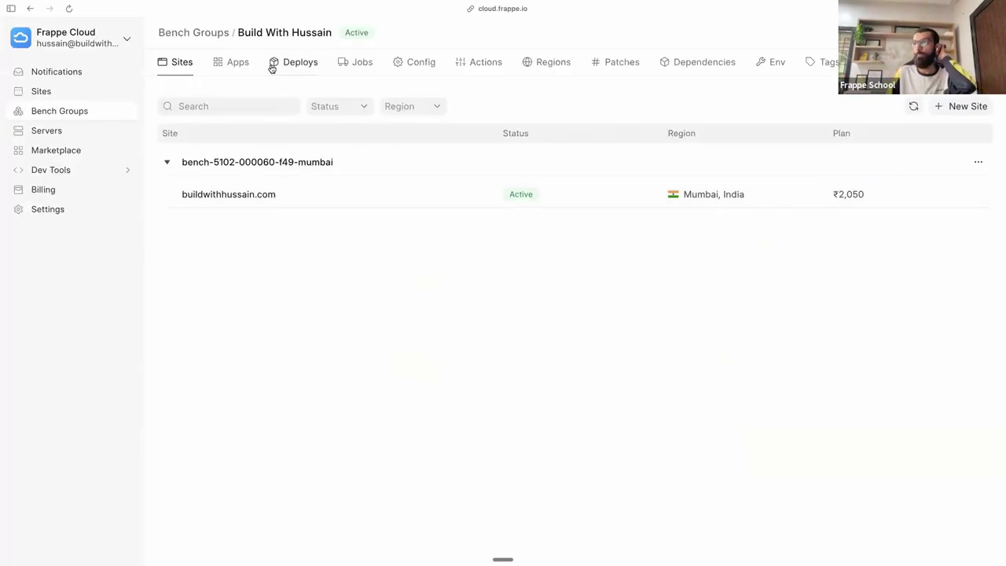
{"action": "left_click", "coordinate": [75, 113]}
{"action": "left_click", "coordinate": [398, 164]}
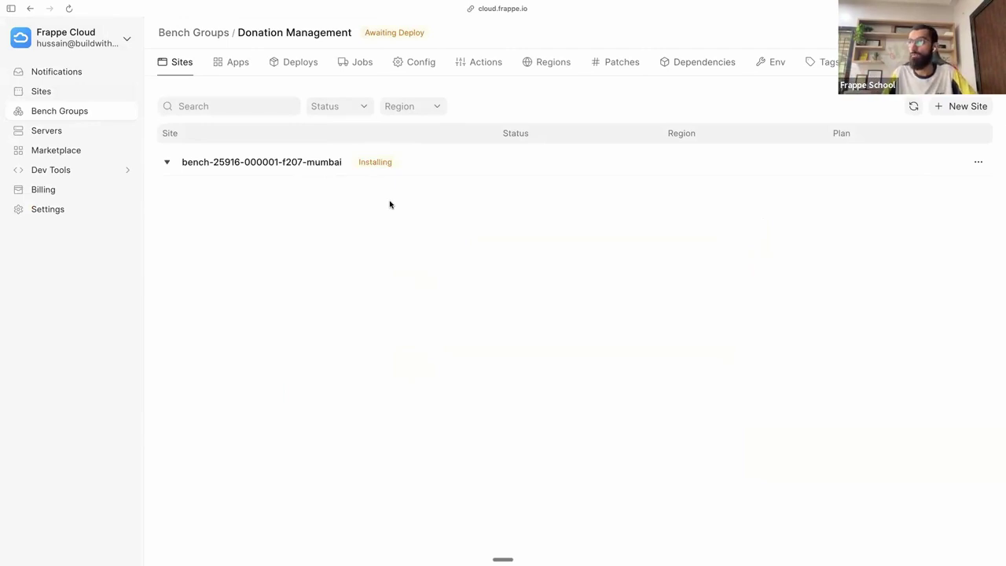
{"action": "left_click", "coordinate": [353, 73]}
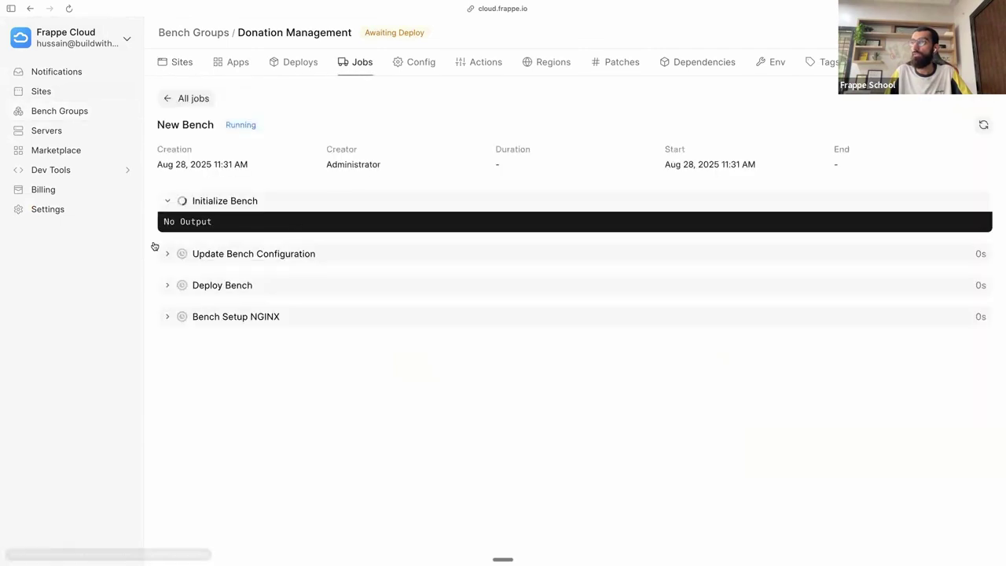
{"action": "left_click", "coordinate": [193, 32]}
{"action": "left_click", "coordinate": [310, 151]}
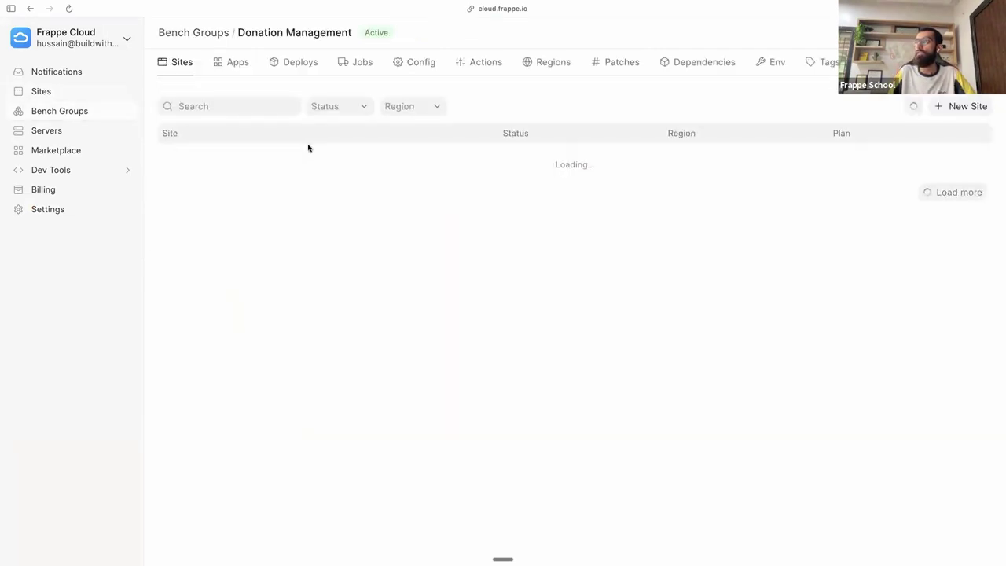
- Compare the apps offered for a new site in the Donation Management bench group with those offered for a general new site
{"action": "left_click", "coordinate": [966, 107]}
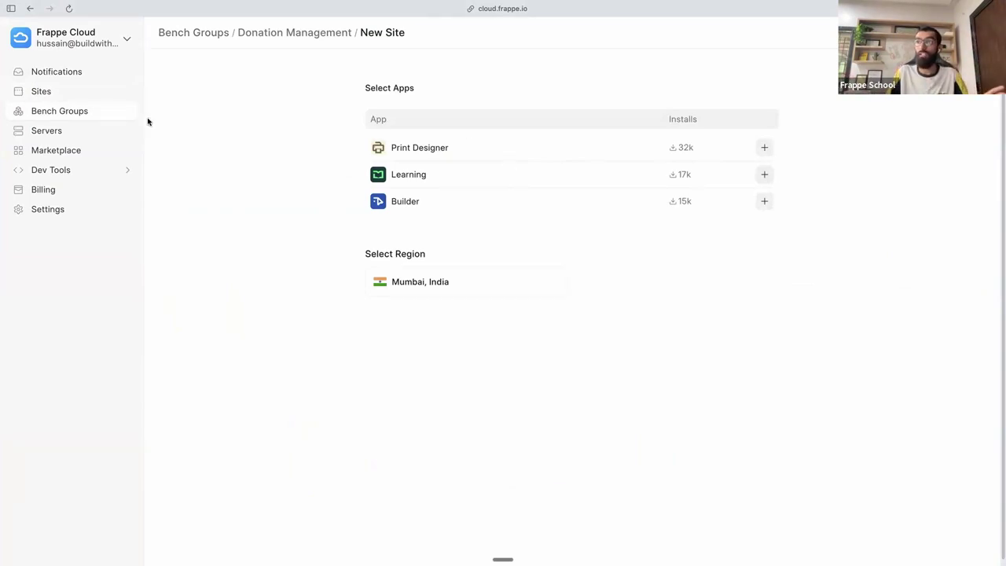
{"action": "left_click", "coordinate": [45, 96]}
{"action": "left_click", "coordinate": [983, 102]}
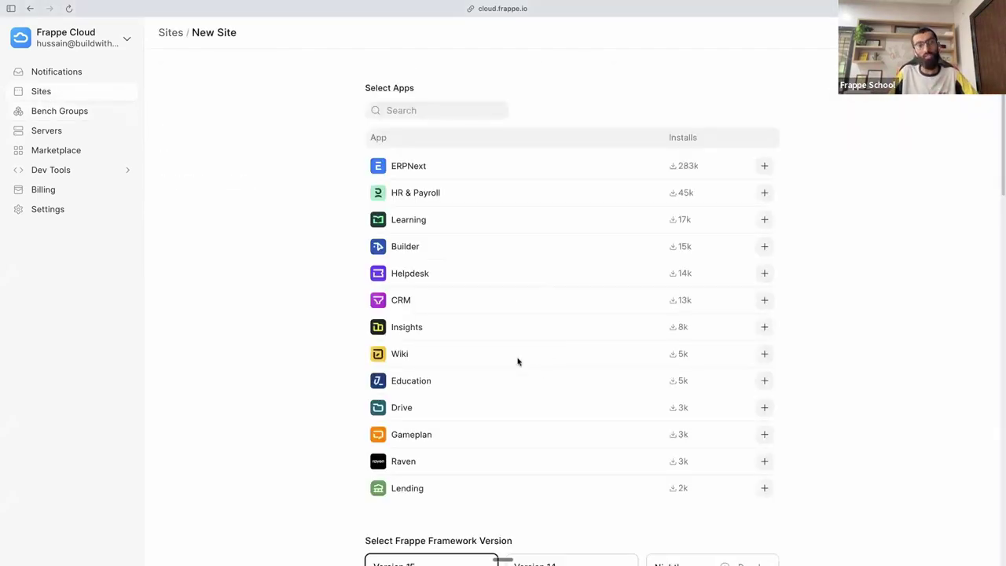
- Set up a new site in the Donation Management bench group with the Learning app, Mumbai, India region and ₹2,050 monthly plan
{"action": "left_click", "coordinate": [73, 110]}
{"action": "left_click", "coordinate": [220, 157]}
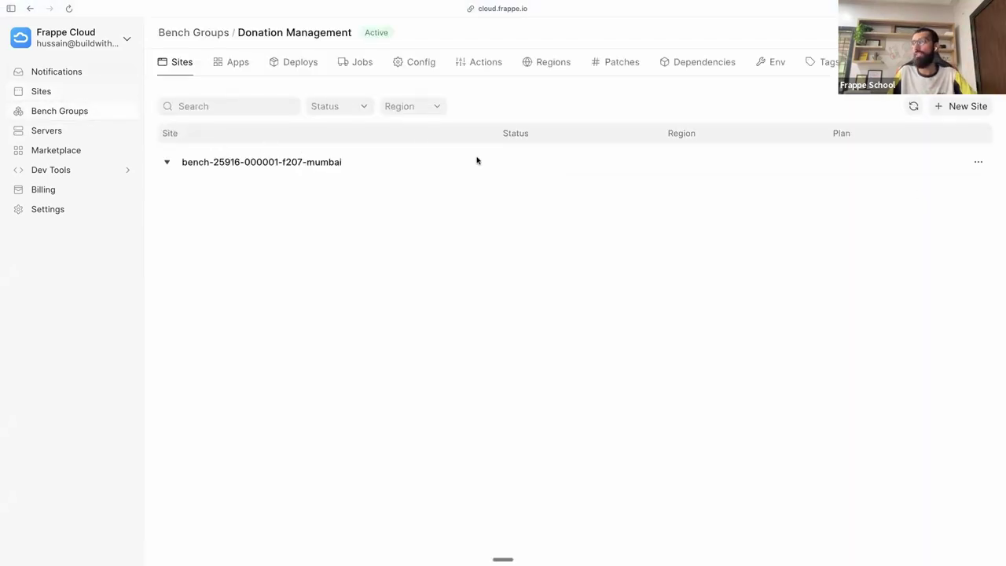
{"action": "left_click", "coordinate": [968, 106]}
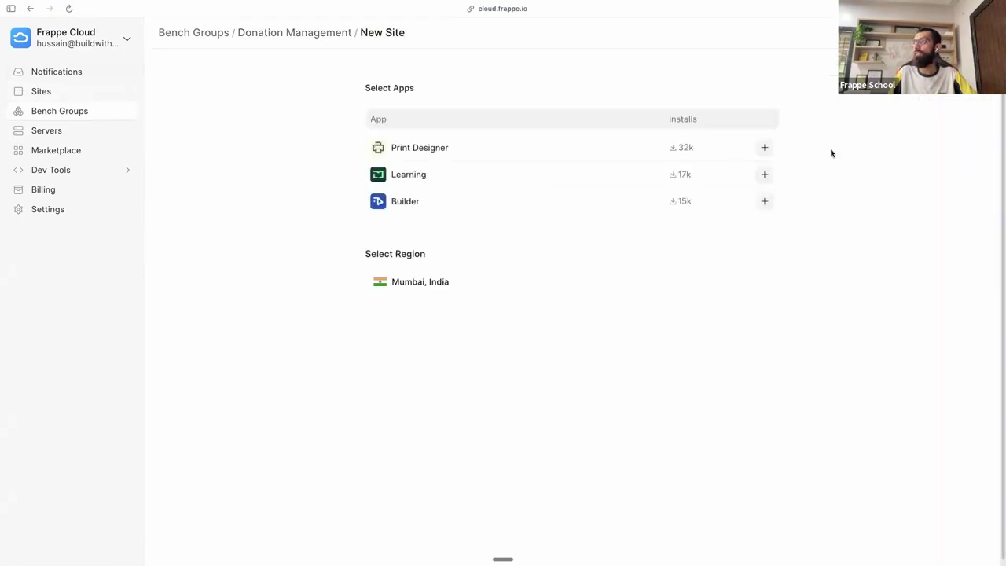
{"action": "left_click", "coordinate": [764, 174]}
{"action": "left_click", "coordinate": [460, 285]}
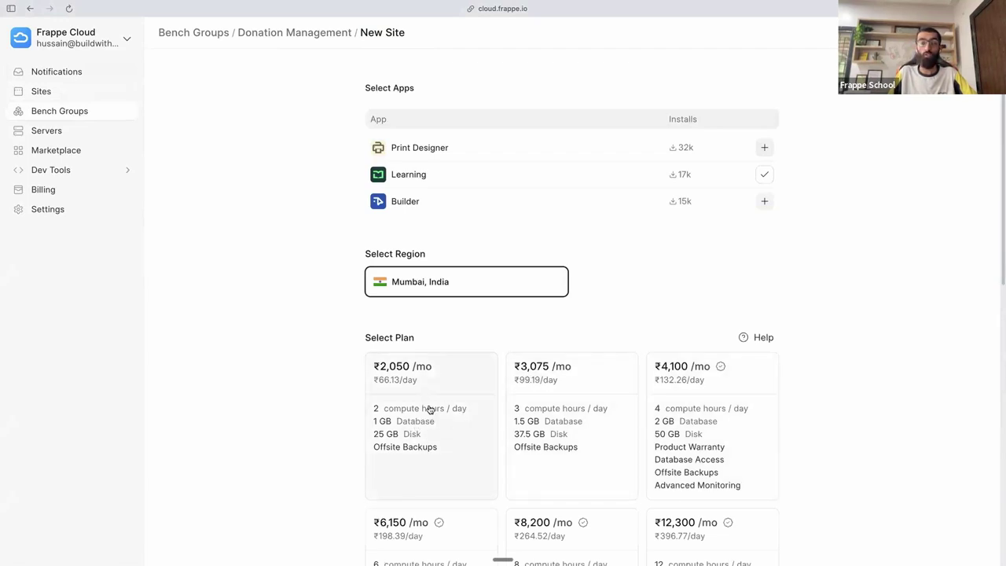
{"action": "left_click", "coordinate": [456, 400]}
- Enter the subdomain "rfsdfgsdfsdf", accept the regional laws agreement, and leave the new site form without creating the site
{"action": "scroll", "coordinate": [472, 361], "scroll_direction": "down", "scroll_amount": 10}
{"action": "left_click", "coordinate": [431, 206]}
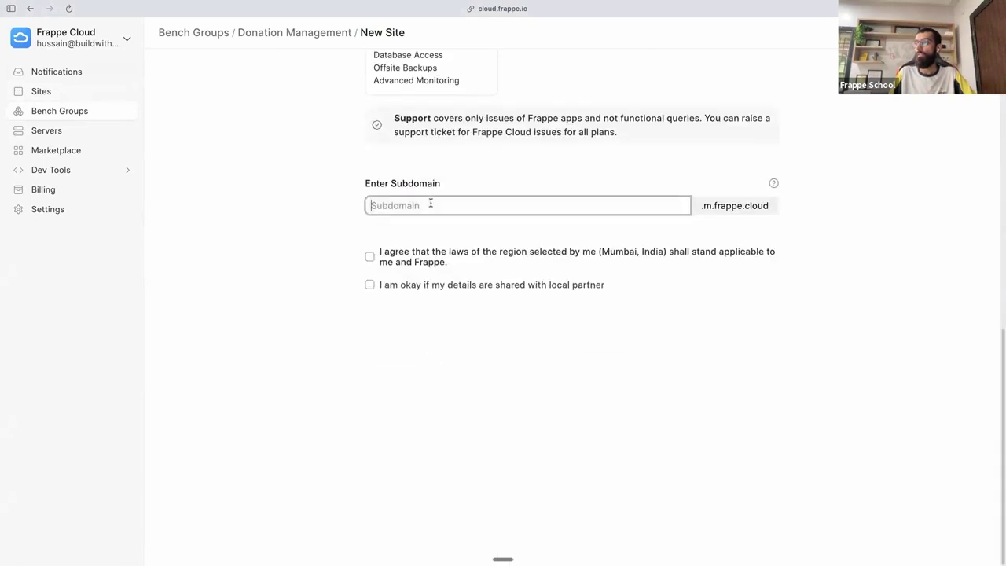
{"action": "type", "text": "rfsdfgsdfsdf"}
{"action": "scroll", "coordinate": [412, 297], "scroll_direction": "down", "scroll_amount": 5}
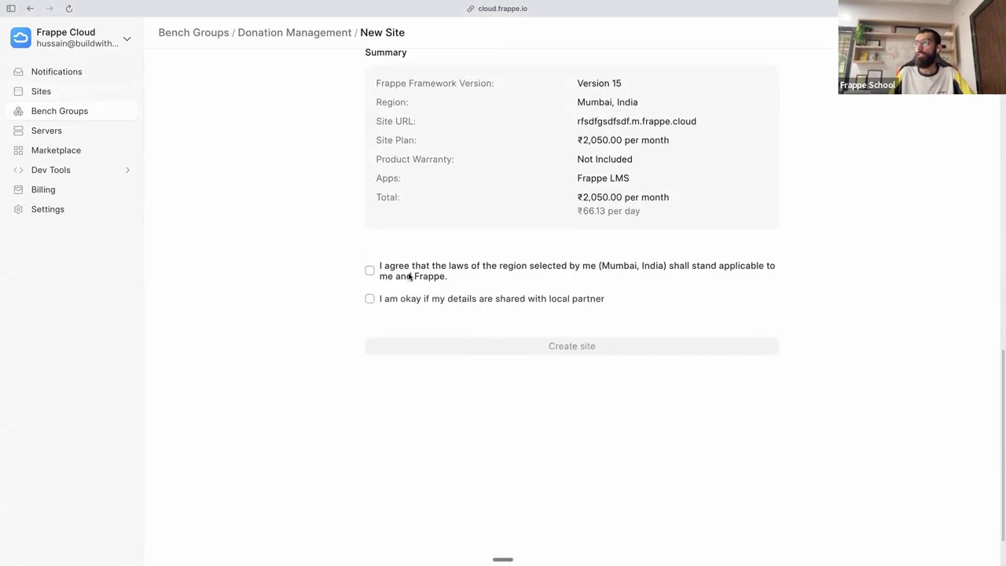
{"action": "left_click", "coordinate": [411, 275]}
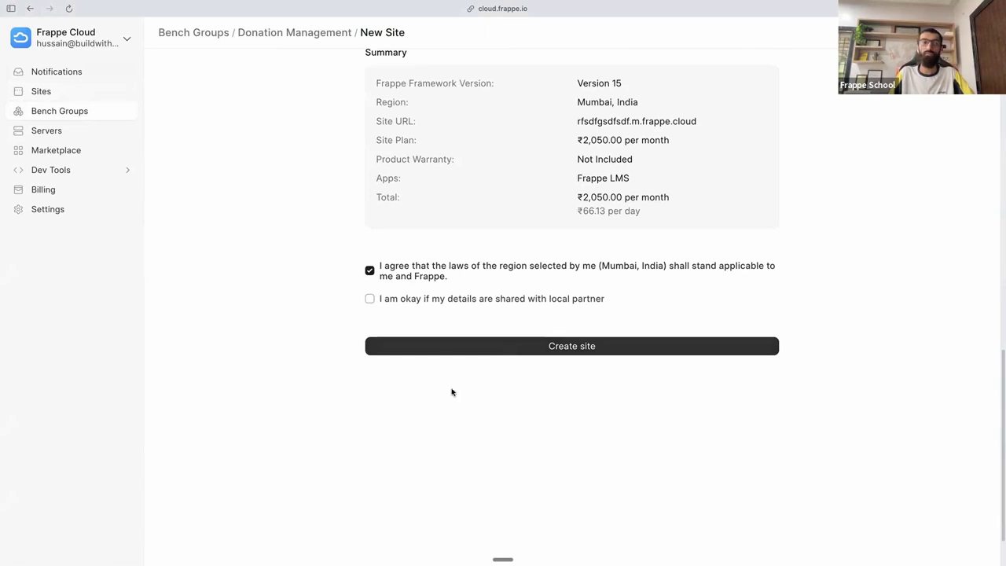
{"action": "scroll", "coordinate": [325, 243], "scroll_direction": "up", "scroll_amount": 10}
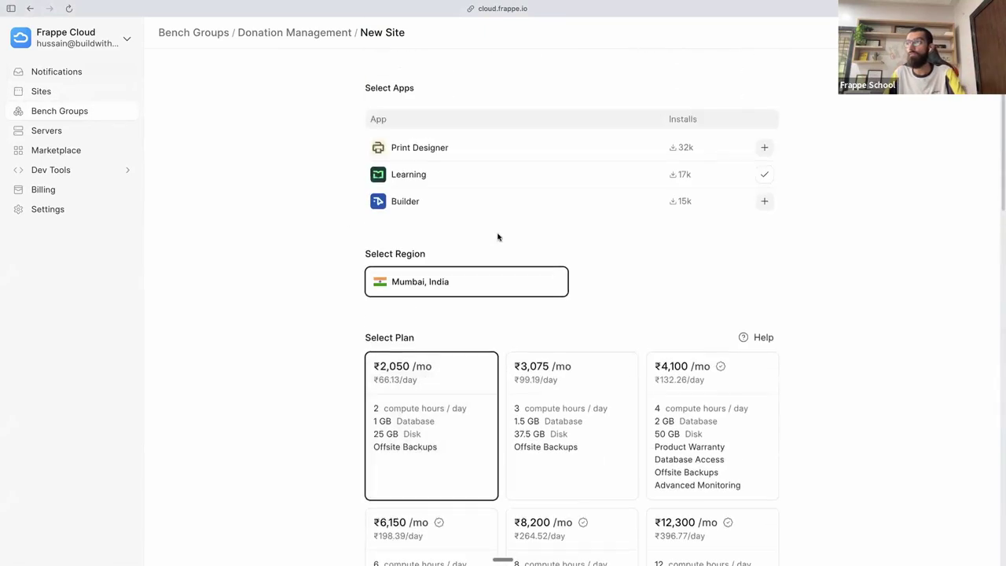
{"action": "scroll", "coordinate": [497, 237], "scroll_direction": "left", "scroll_amount": 5}
{"action": "scroll", "coordinate": [494, 234], "scroll_direction": "left", "scroll_amount": 5}
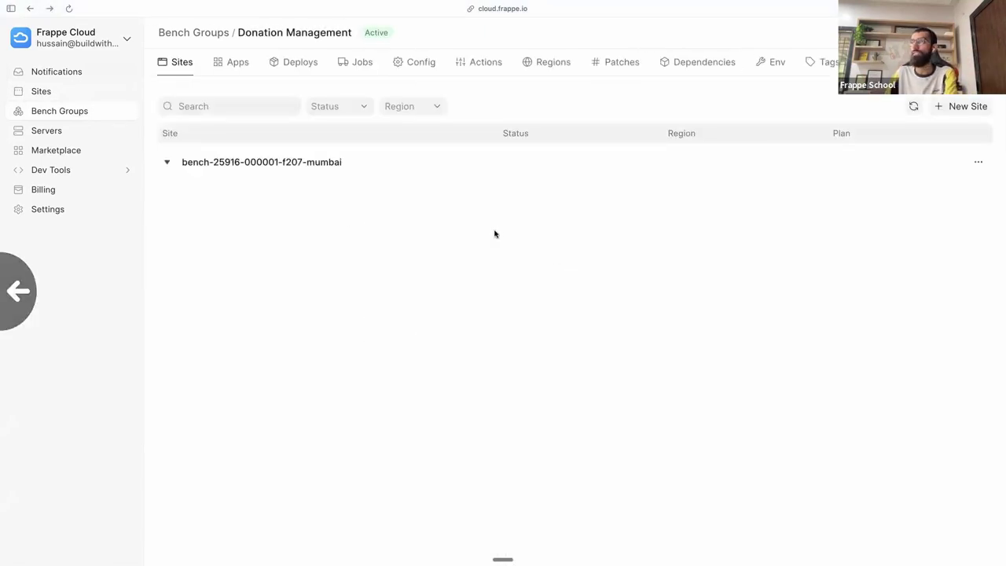